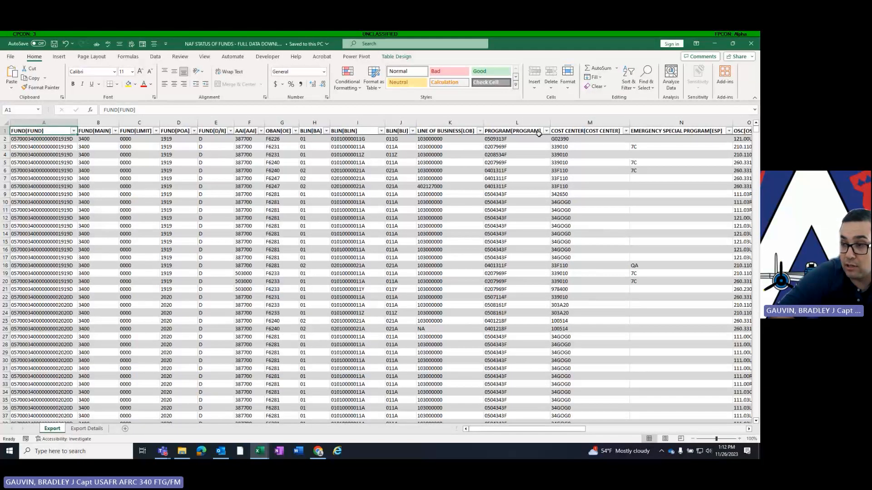
Create a new blank workbook
drag(501, 429, 522, 341)
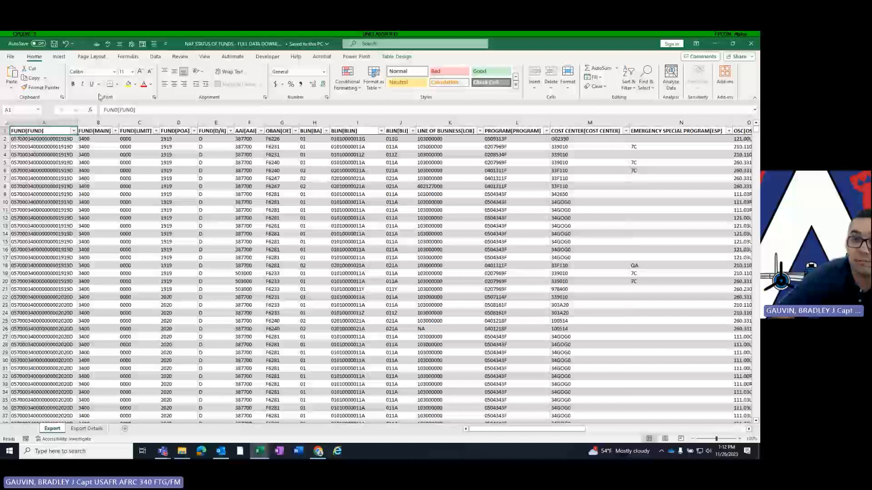
key(alt+f)
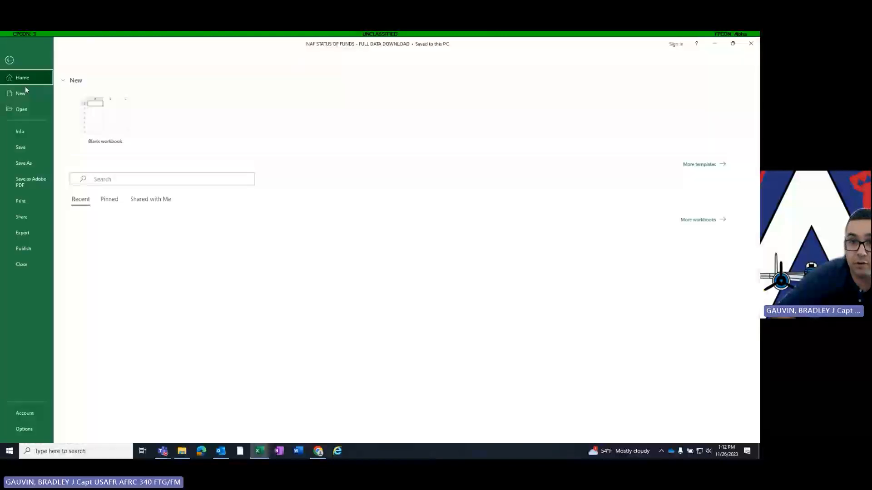
click(31, 93)
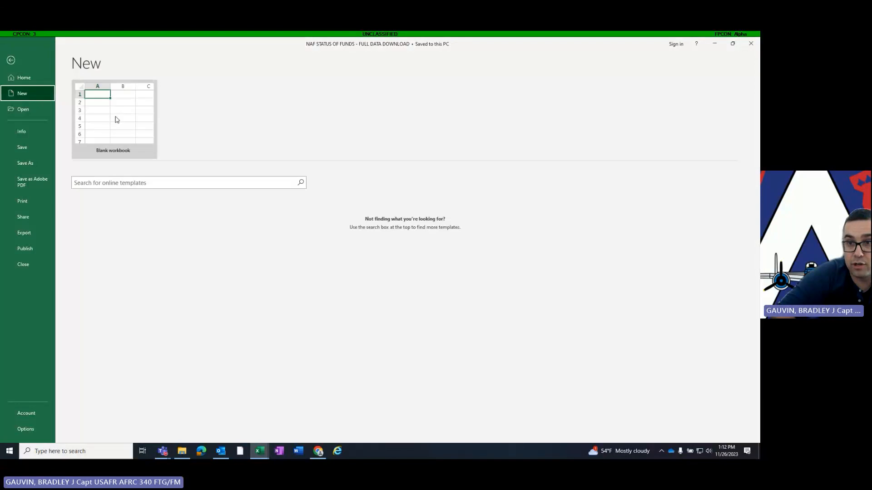
click(122, 121)
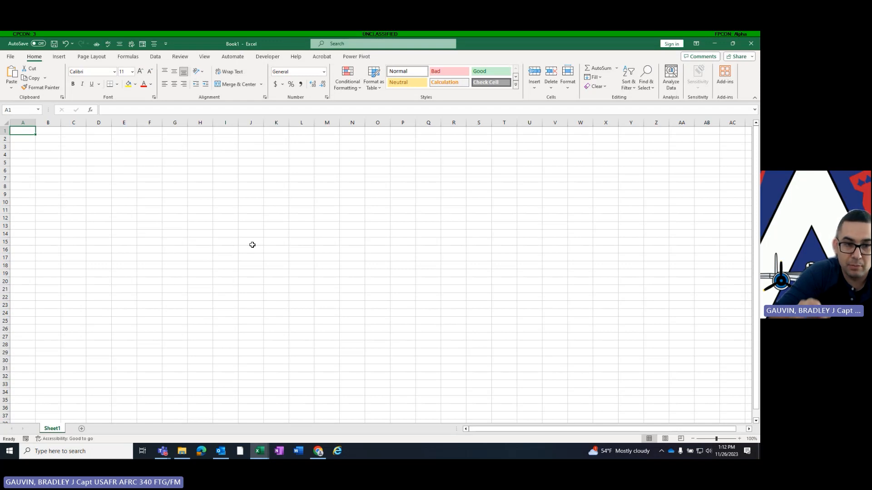
Bring Table1 from the workbook NAF STATUS OF FUNDS - FULL DATA DOWNLOAD in the Data - 22 AF folder into the Power Query Editor
click(159, 58)
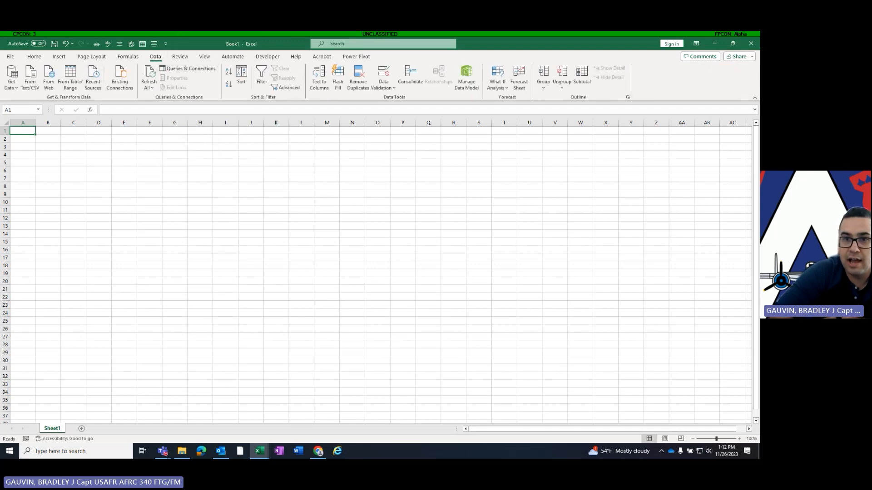
click(18, 91)
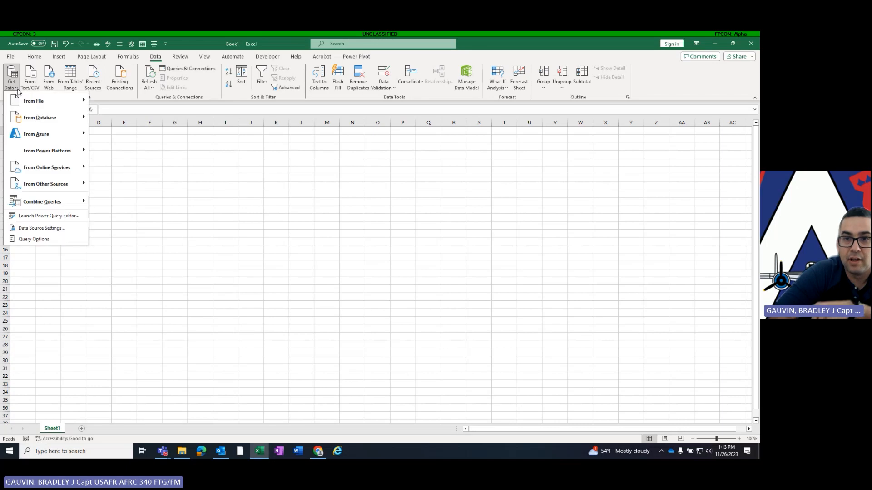
mouse_move(17, 99)
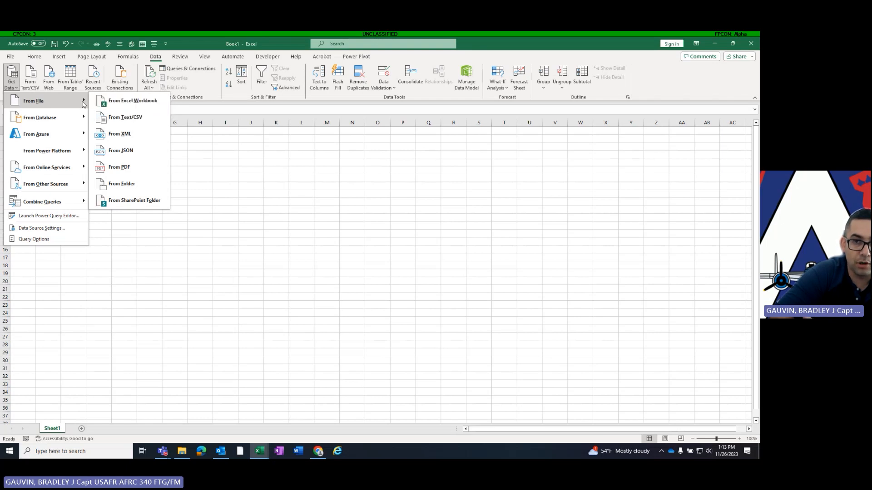
click(129, 104)
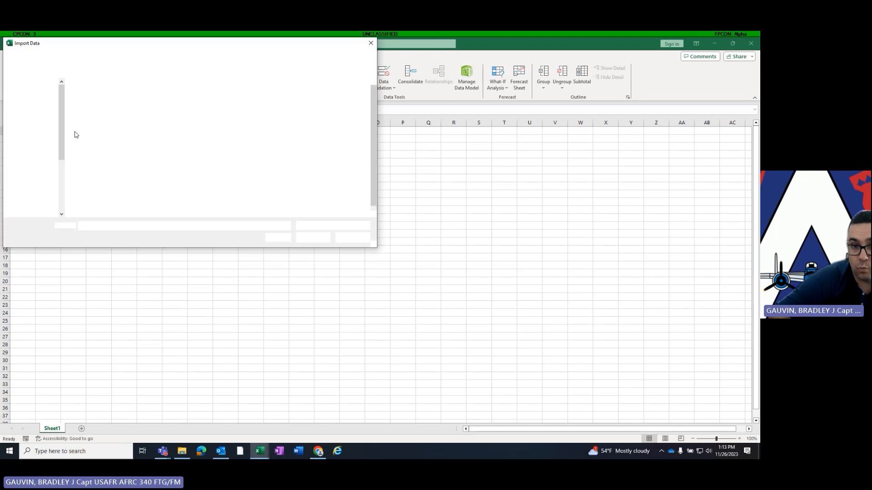
drag(61, 166, 66, 136)
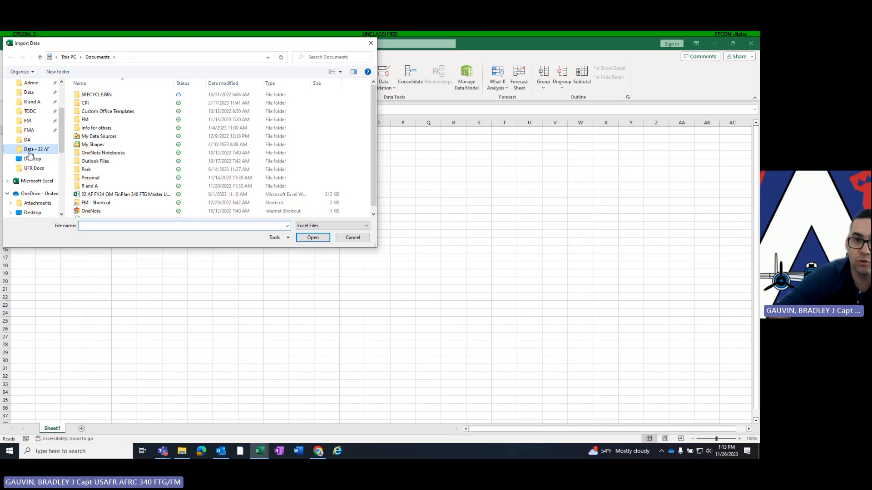
click(34, 150)
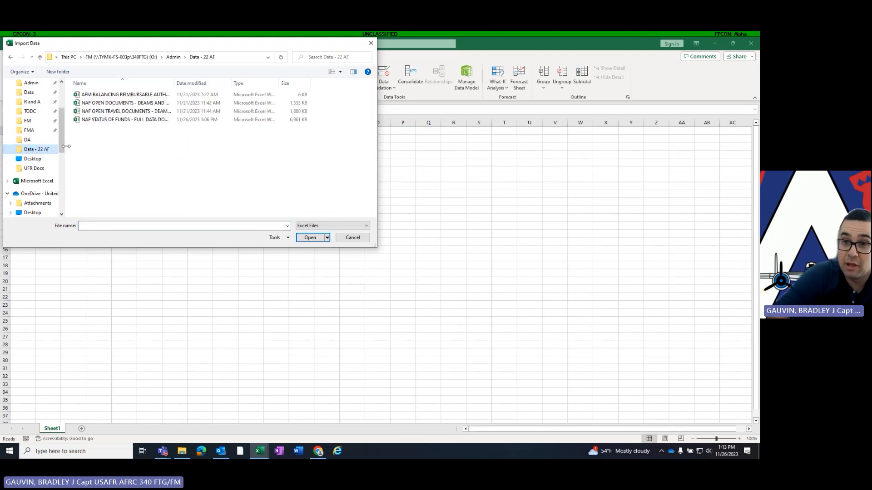
click(97, 121)
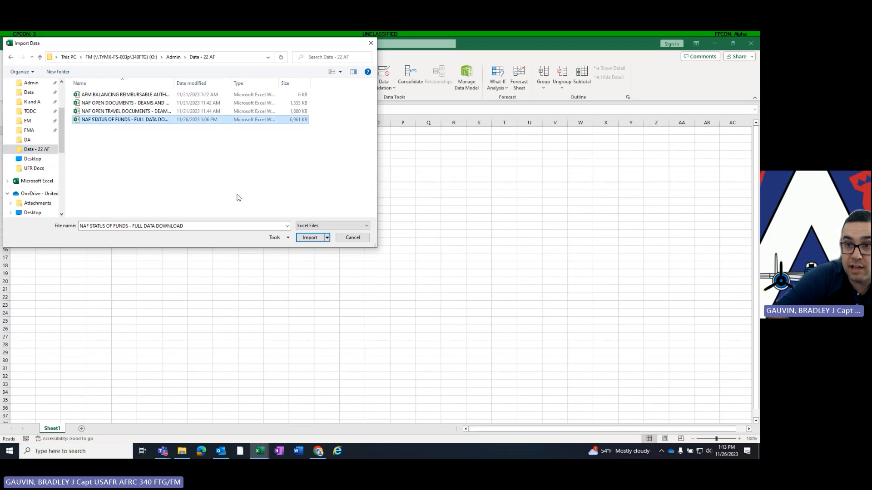
click(310, 238)
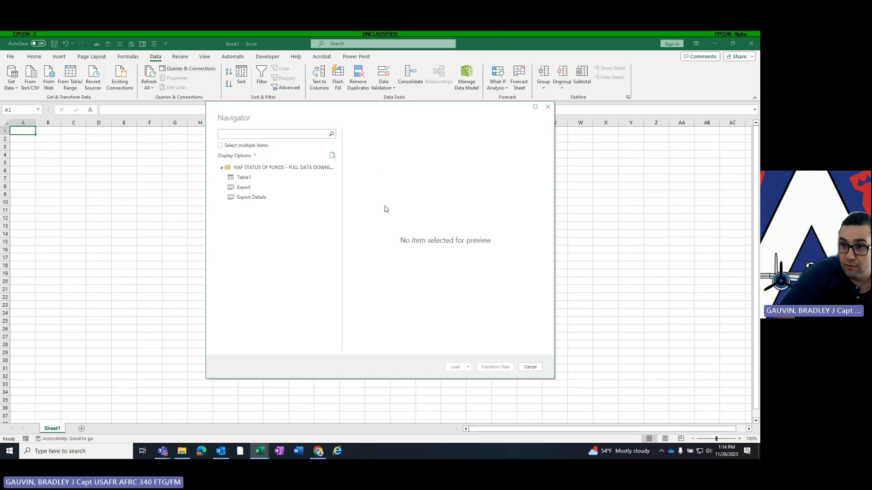
click(241, 181)
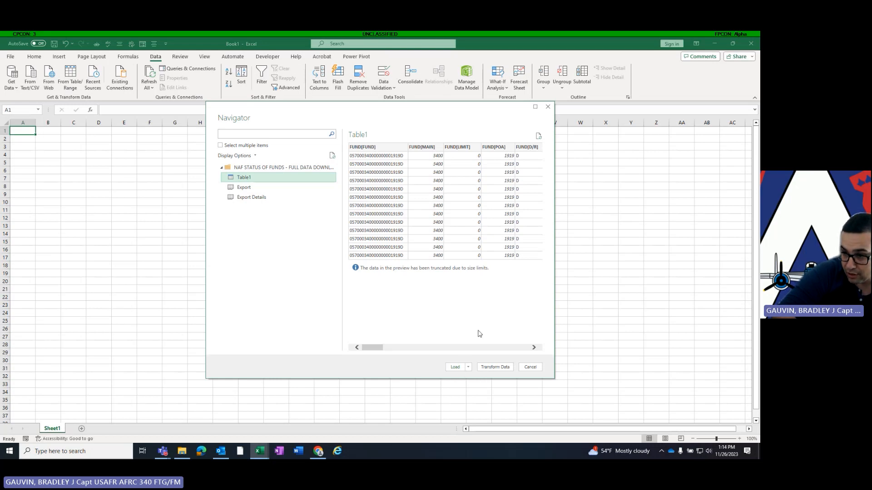
click(495, 368)
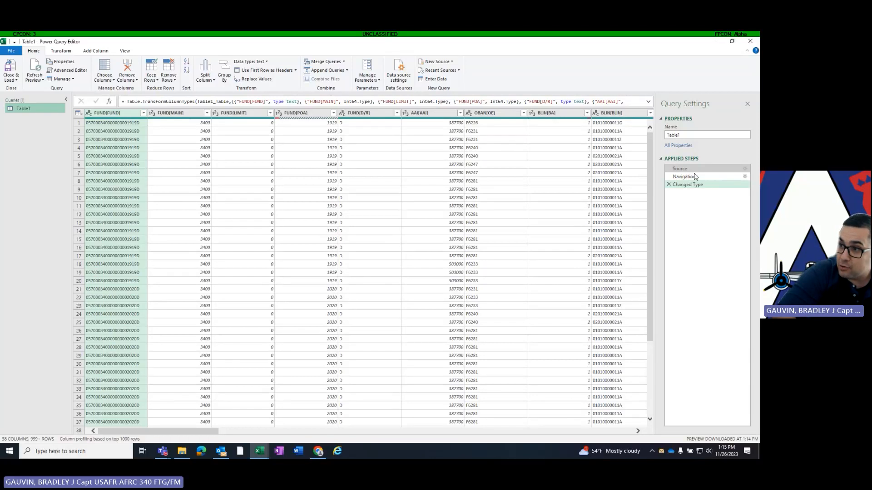
Rename the Table1 query as NAF-AFAOC-SOF
click(686, 136)
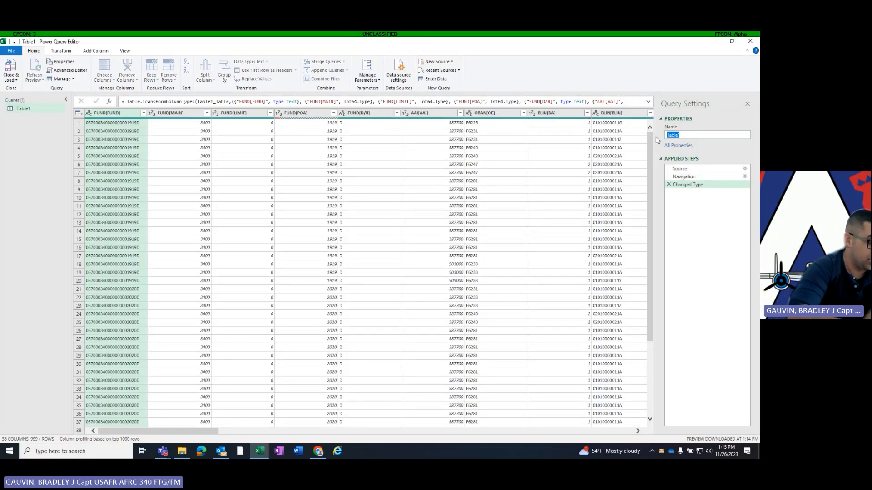
text(NA)
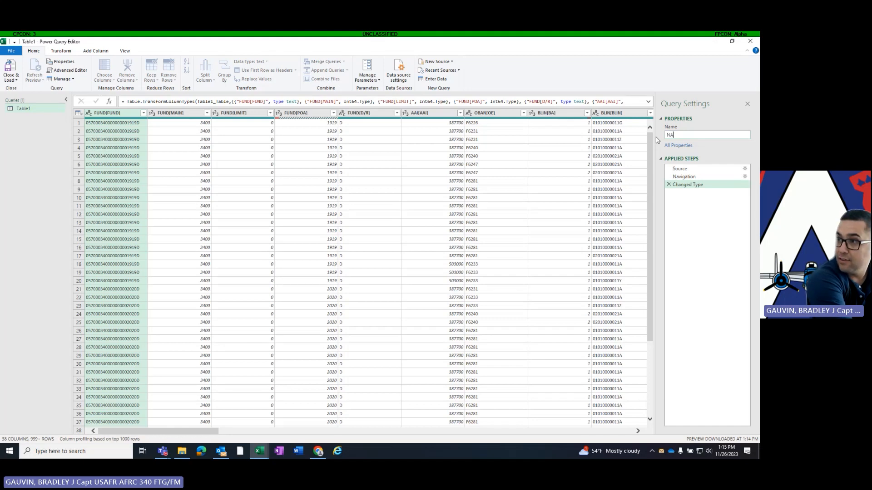
text(F-A)
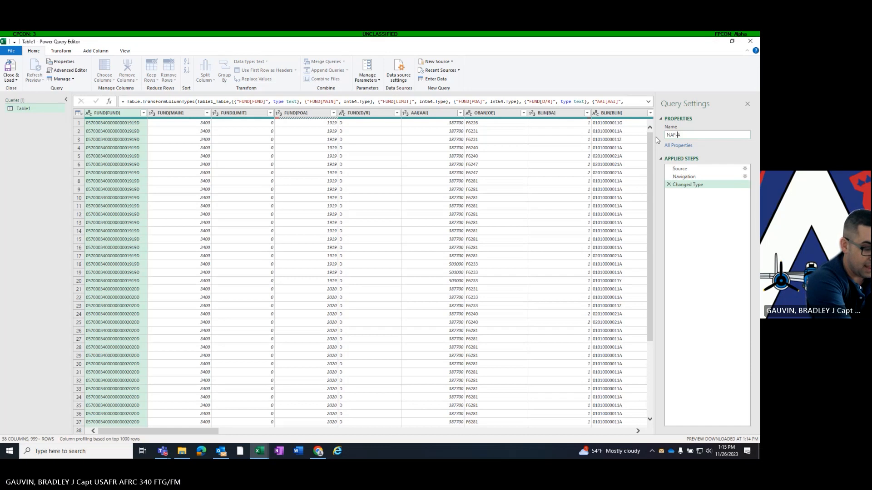
text(FAOC)
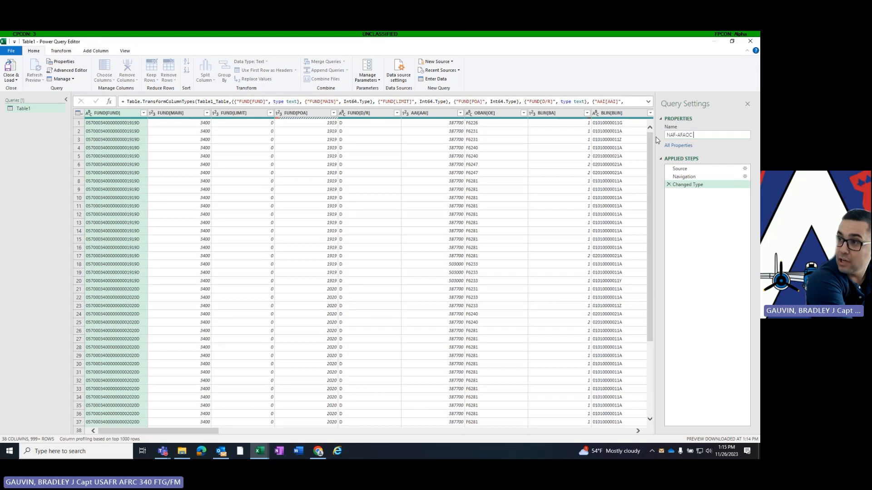
text(-SOF)
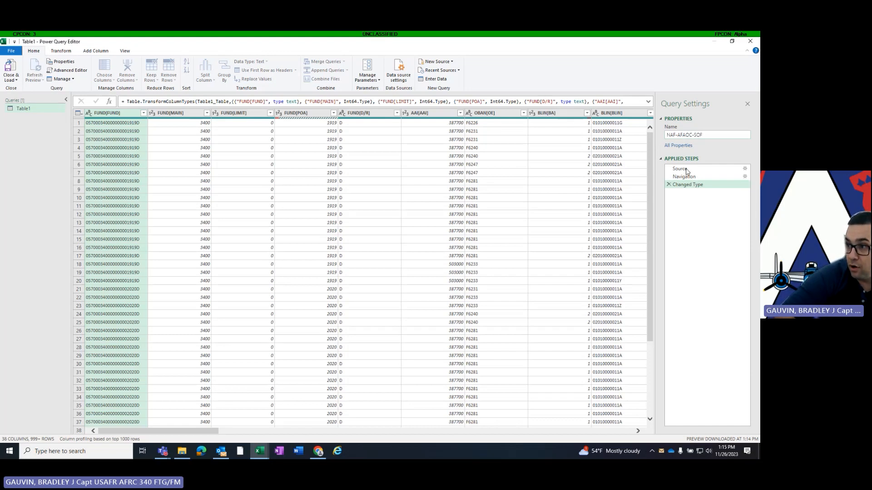
key(Return)
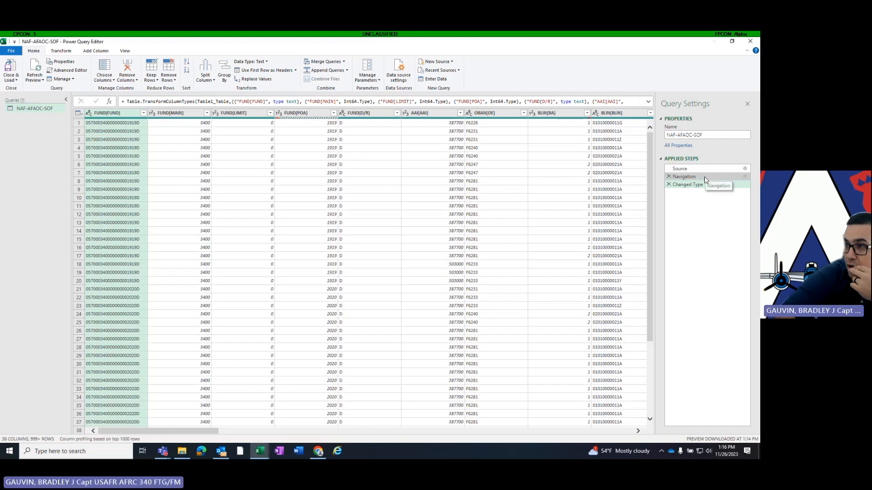
Review the settings of the query's Source and Navigation steps without changing them, and return to the Changed Type step
click(745, 169)
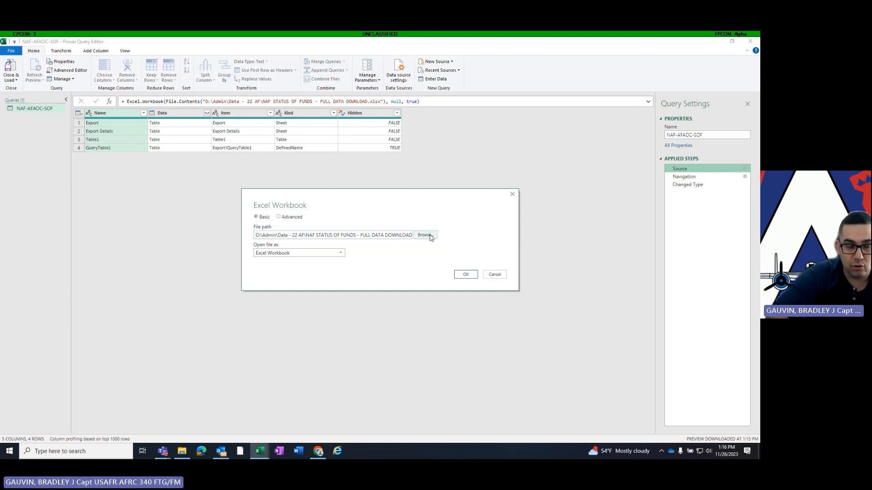
click(494, 275)
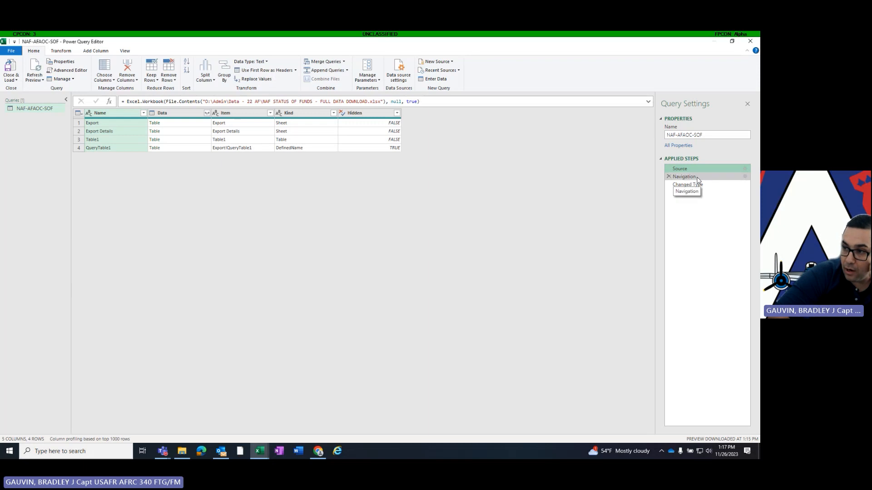
click(745, 177)
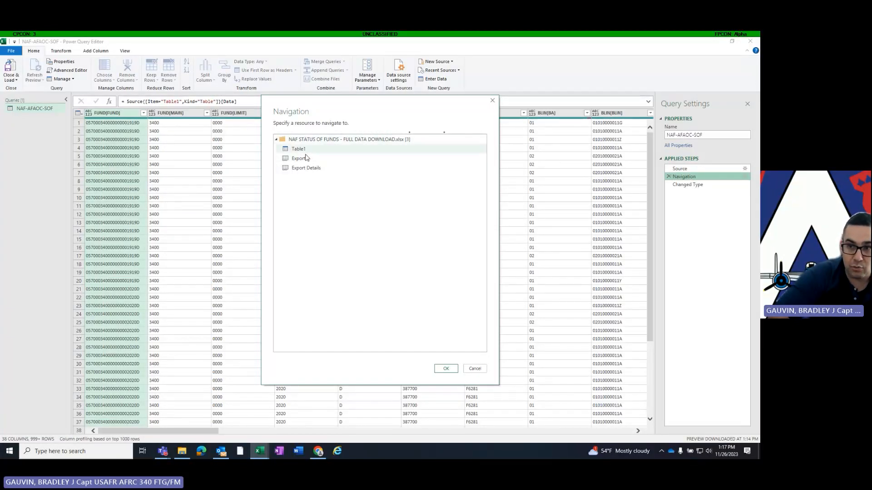
click(475, 369)
click(690, 185)
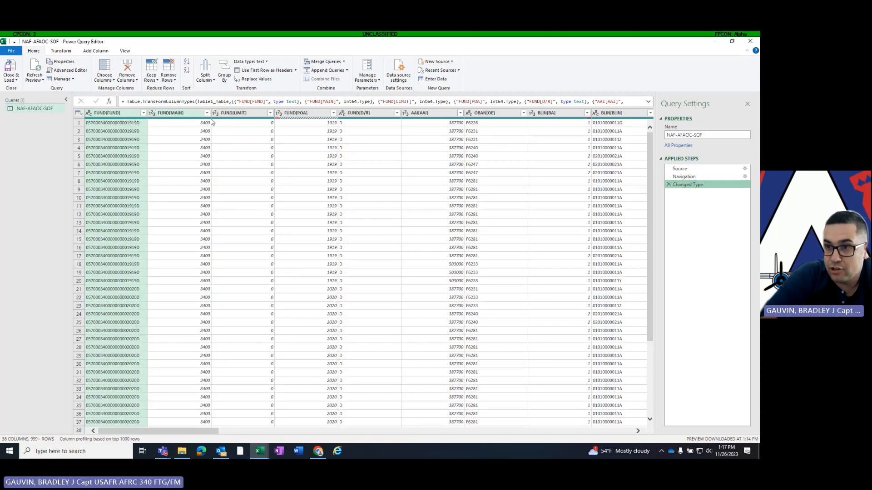
Change the data type of the FUND[POA] column to Text, adding the conversion as a new step
mouse_move(244, 121)
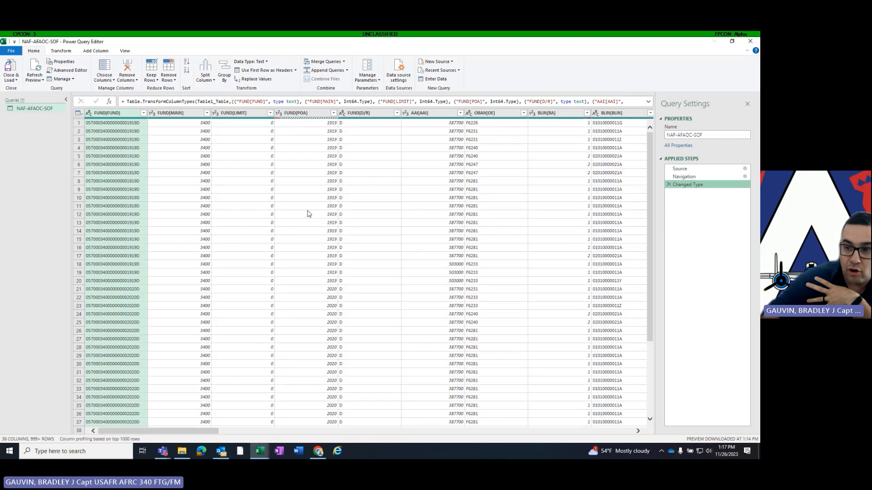
scroll(308, 221, down, 2)
scroll(306, 225, down, 20)
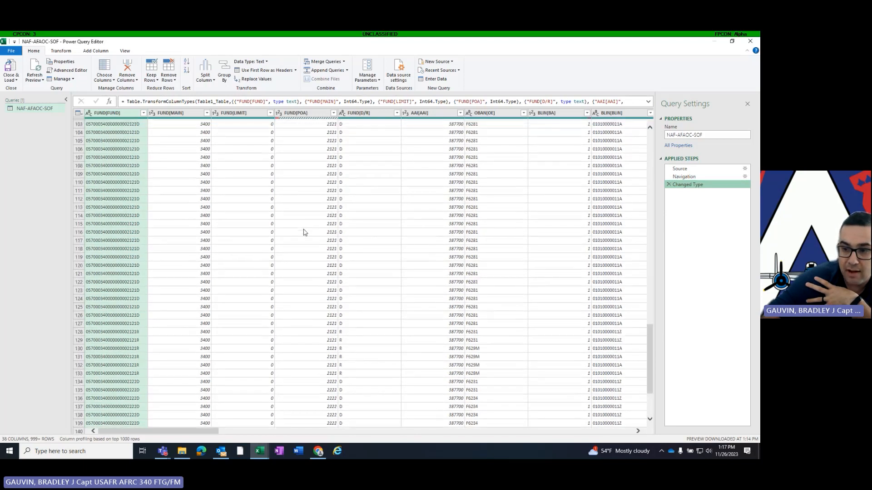
scroll(305, 236, down, 20)
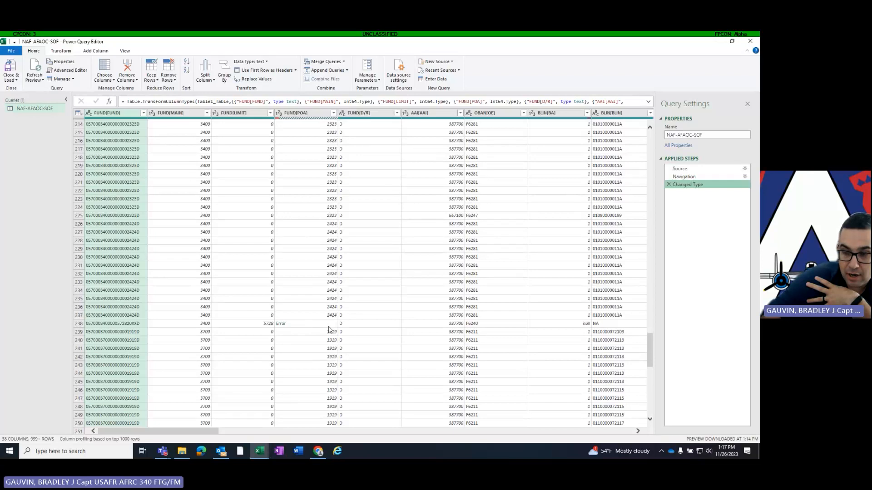
scroll(316, 304, down, 20)
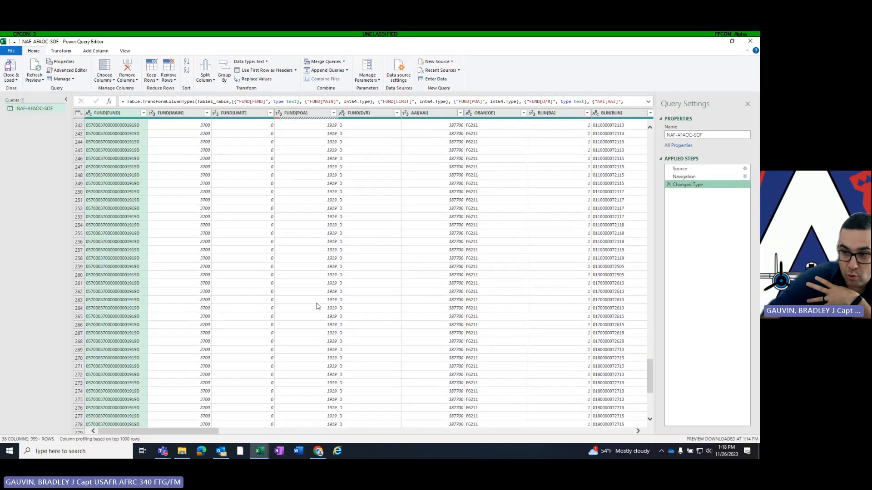
scroll(317, 303, down, 20)
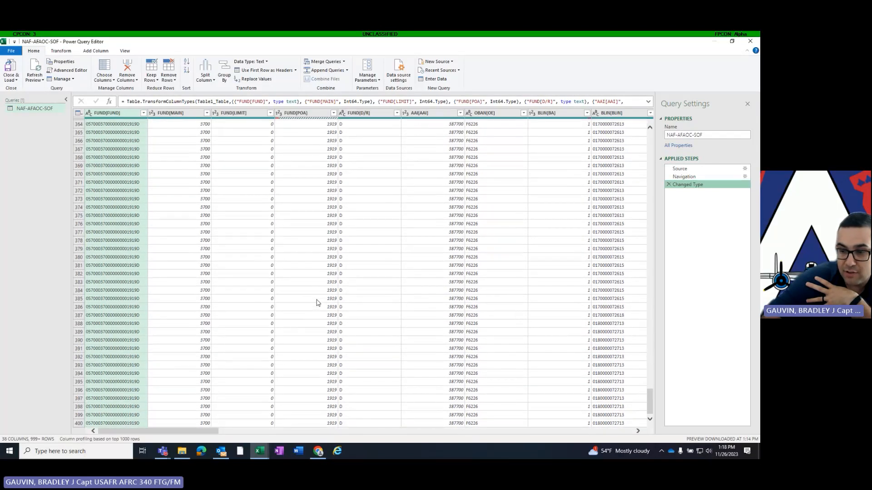
scroll(311, 308, up, 20)
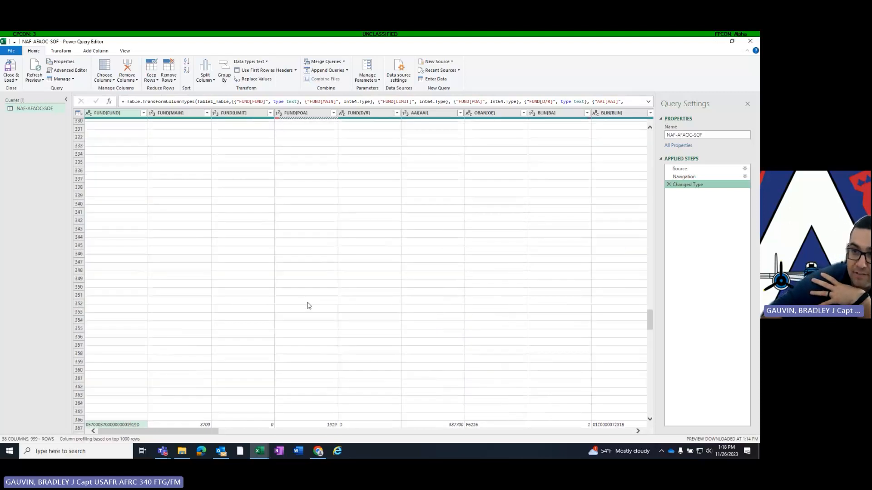
click(279, 113)
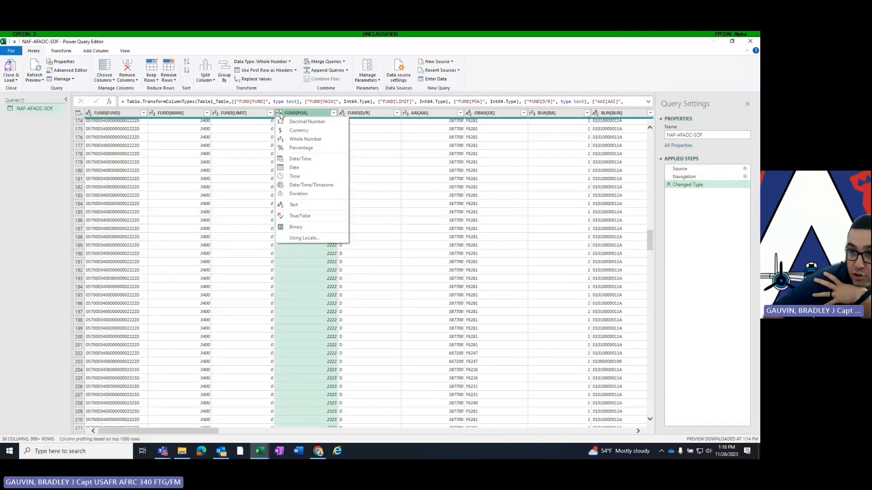
click(283, 207)
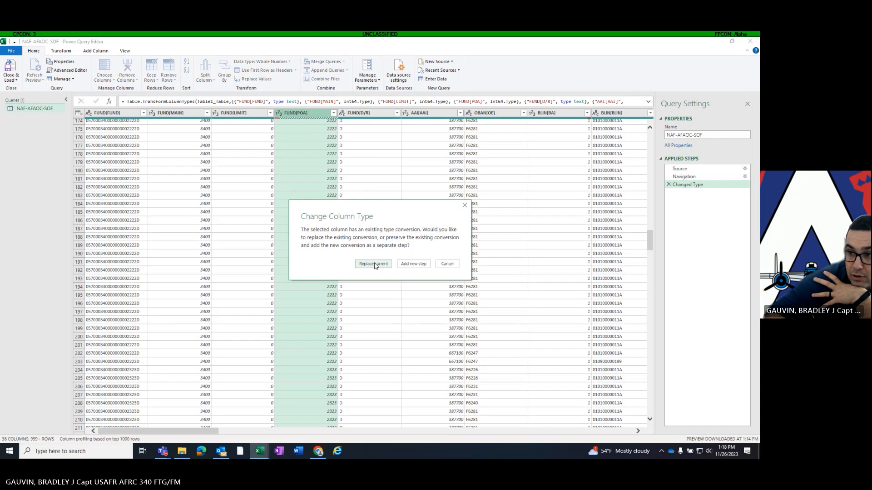
click(416, 265)
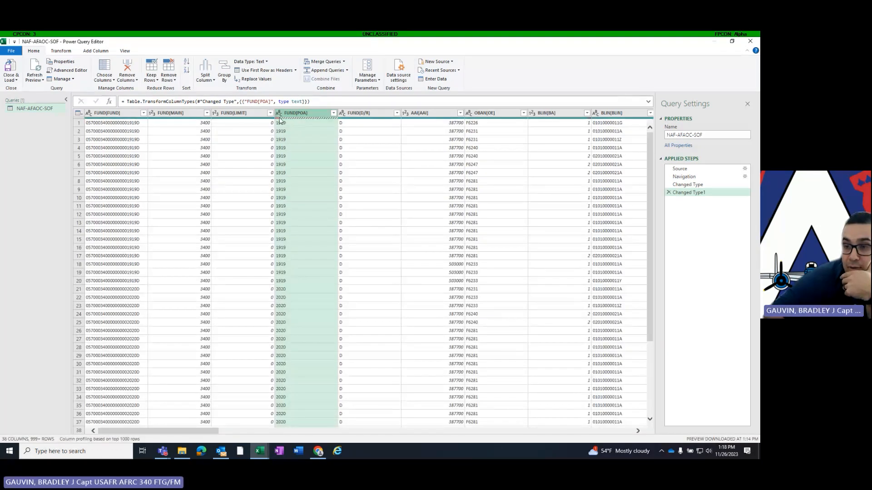
Check the FUND[POA] column for conversion errors
mouse_move(280, 120)
scroll(273, 140, down, 6)
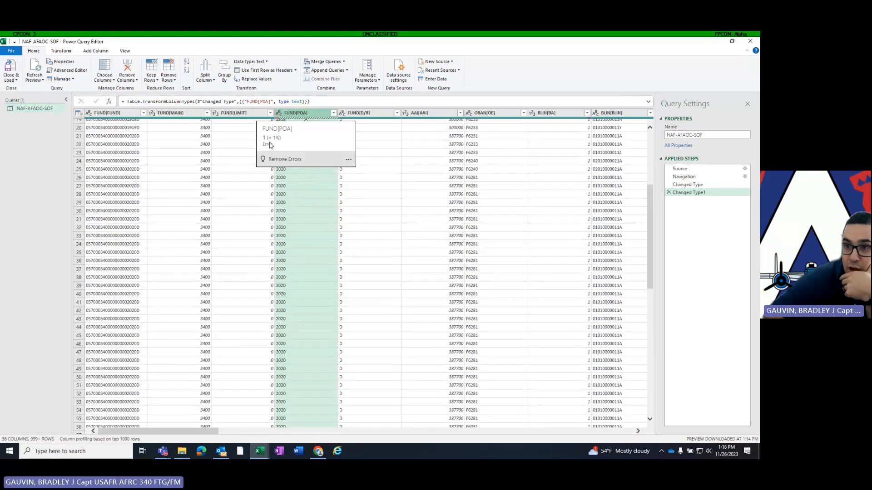
scroll(334, 208, up, 6)
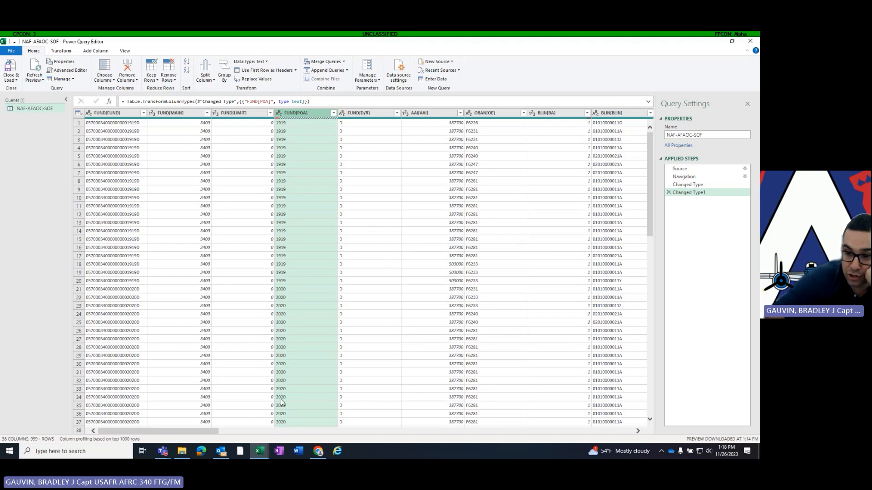
Change the data type of the [SUB_AVAIL_AUTH] and [AVAIL_AUTH] columns to Currency
drag(191, 434, 207, 434)
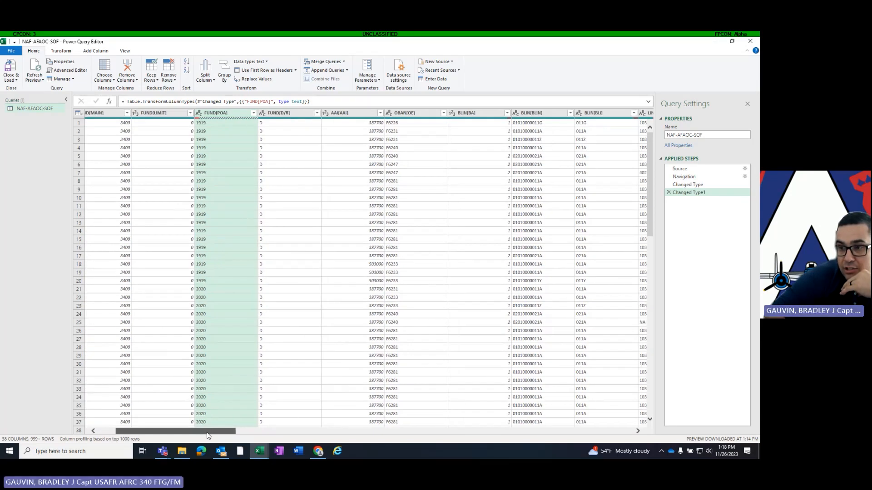
drag(208, 435, 237, 436)
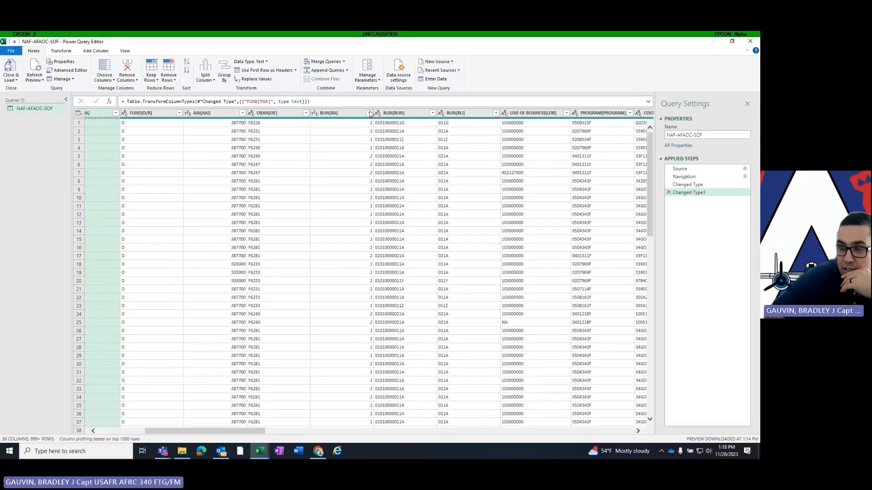
drag(245, 435, 464, 435)
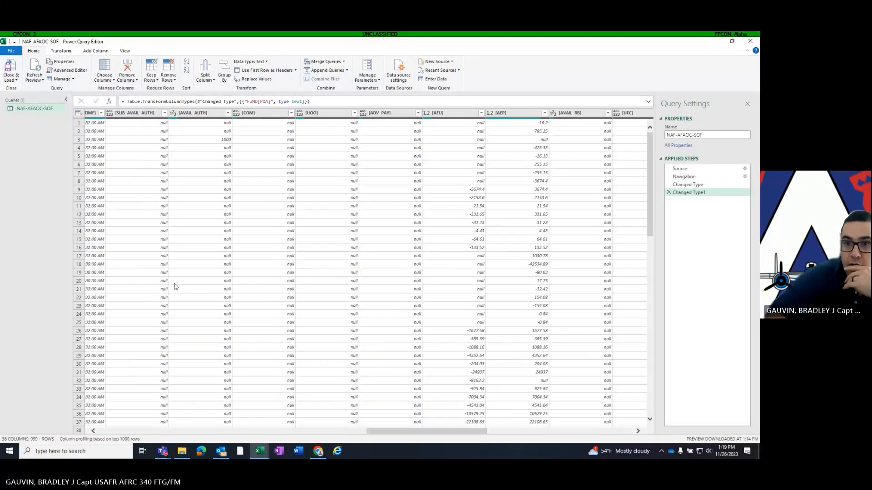
click(111, 116)
click(160, 115)
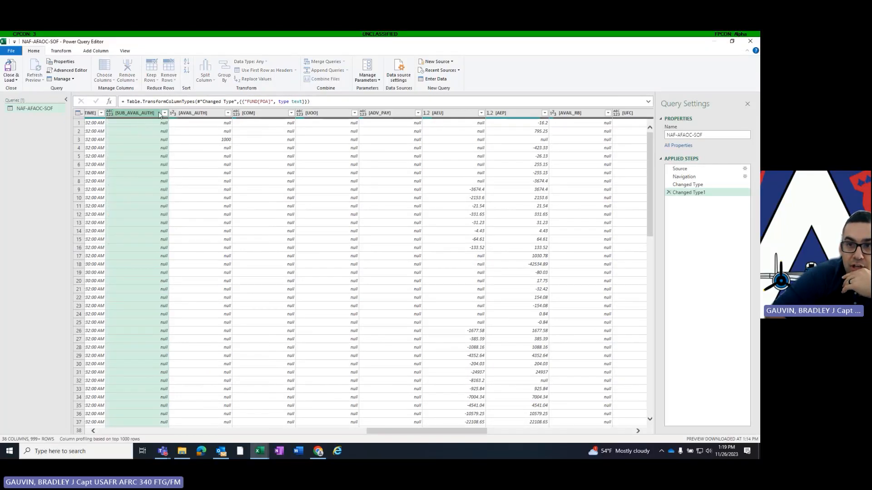
click(173, 113)
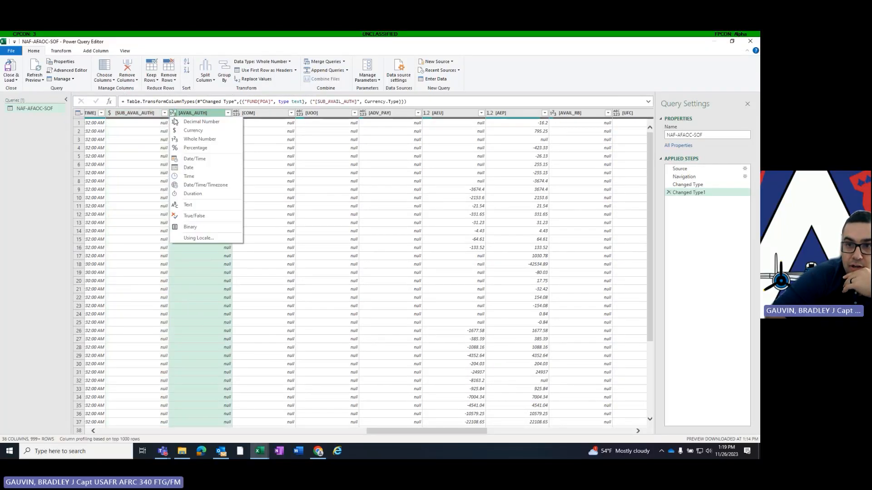
click(178, 131)
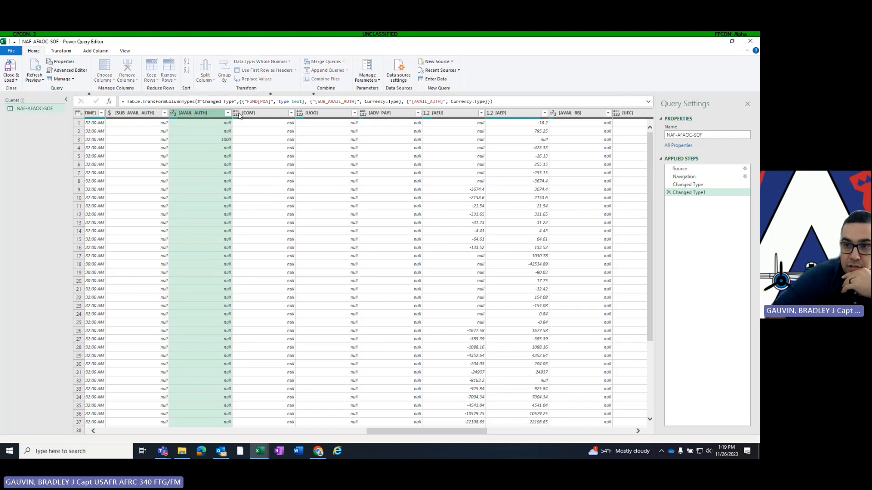
Change the data type of the [COM], [UOO] and [ADV_PAY] columns to Currency
click(237, 114)
click(242, 131)
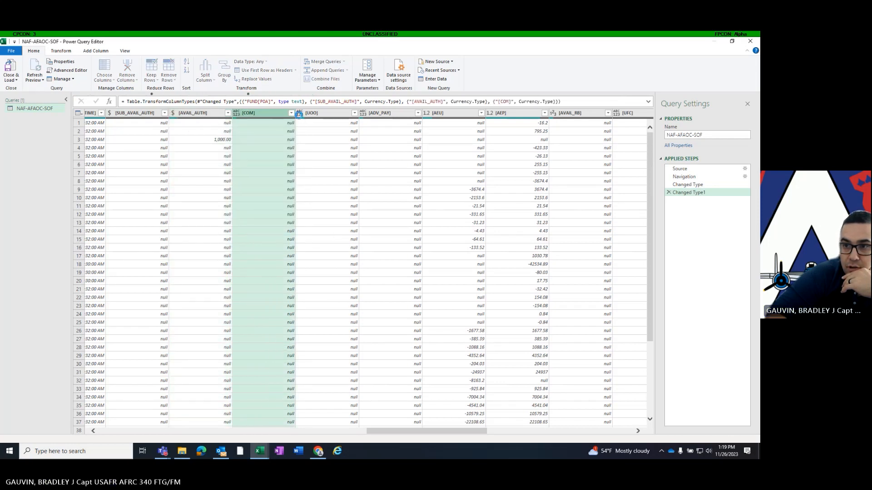
click(299, 114)
click(306, 131)
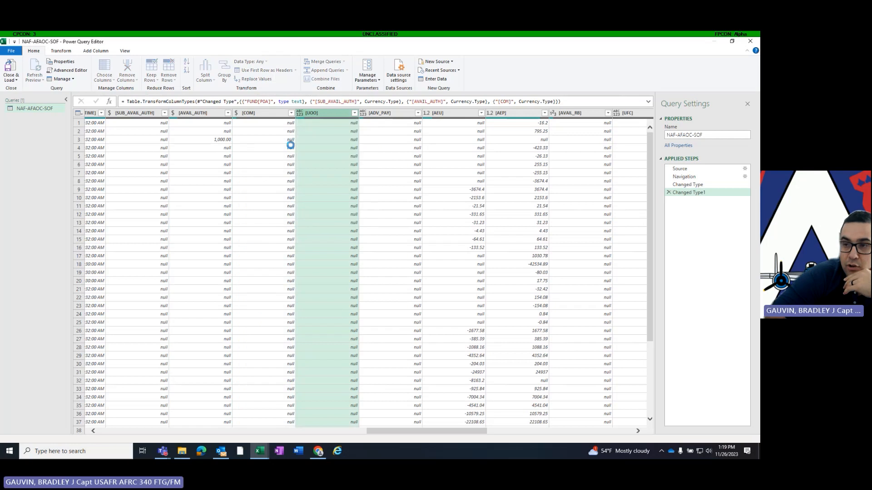
click(364, 115)
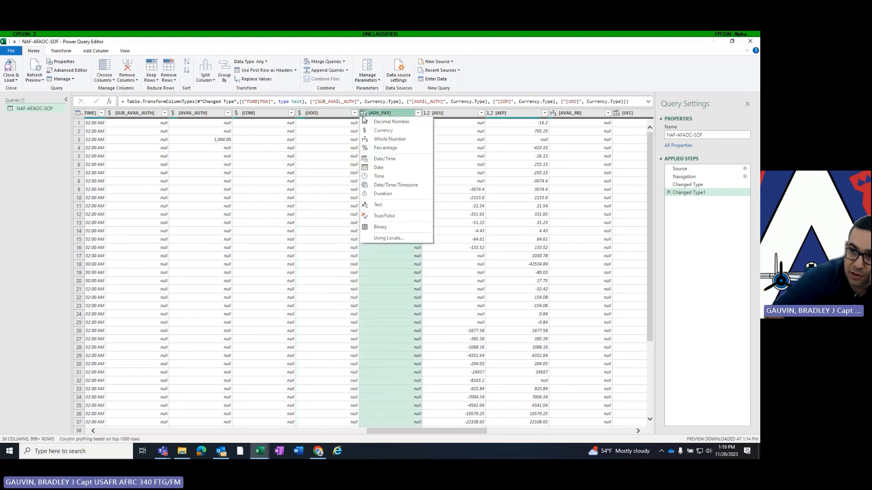
click(368, 131)
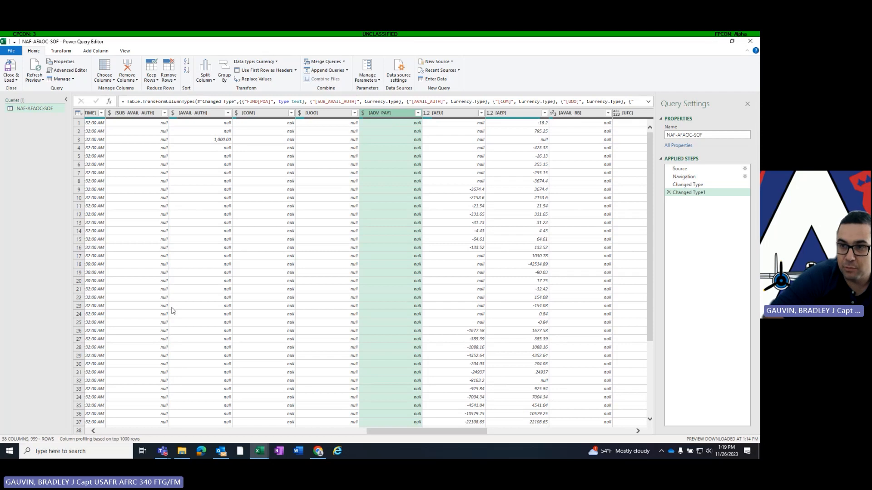
Change the data type of the [AEU], [AEP] and [AVAIL_RB] columns to Currency
click(428, 114)
click(433, 133)
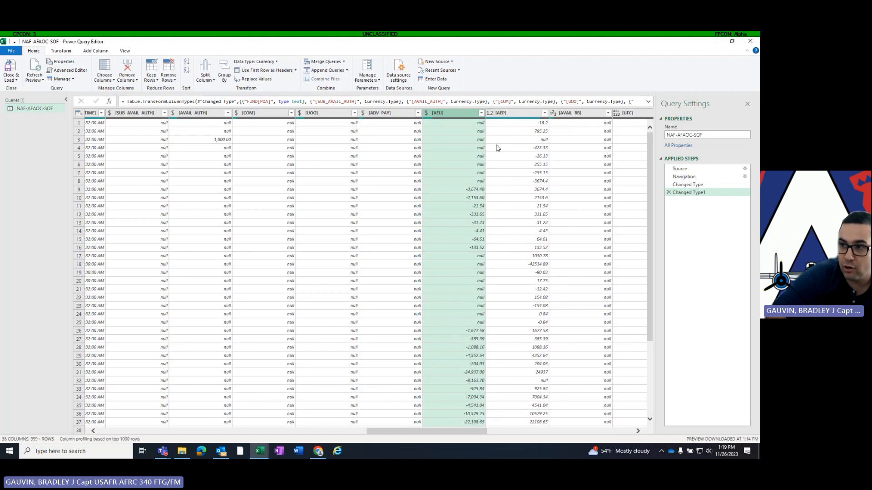
click(490, 114)
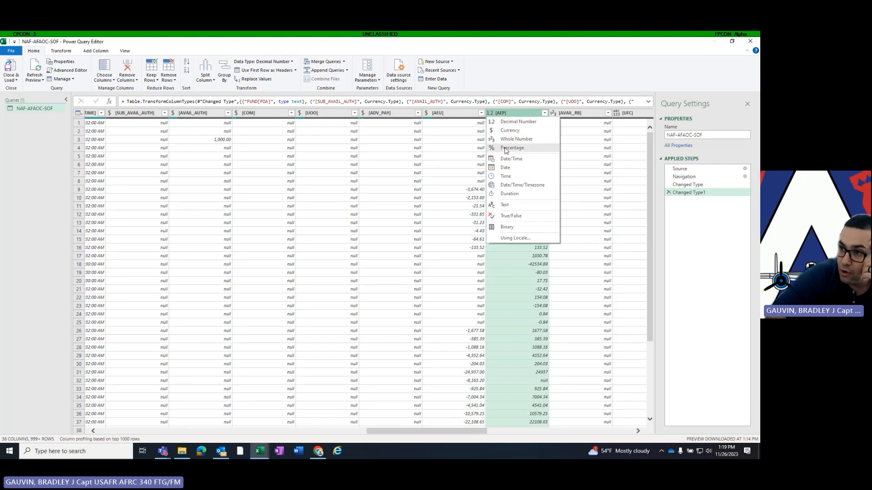
click(503, 132)
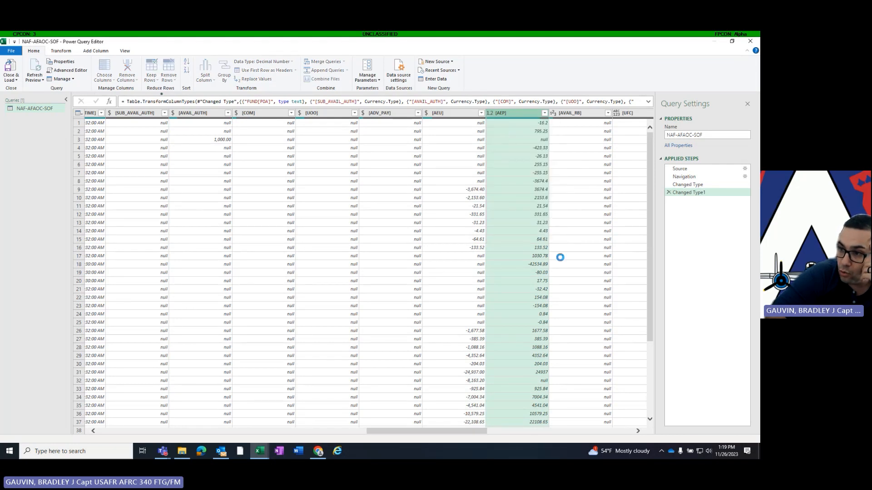
click(553, 114)
click(563, 138)
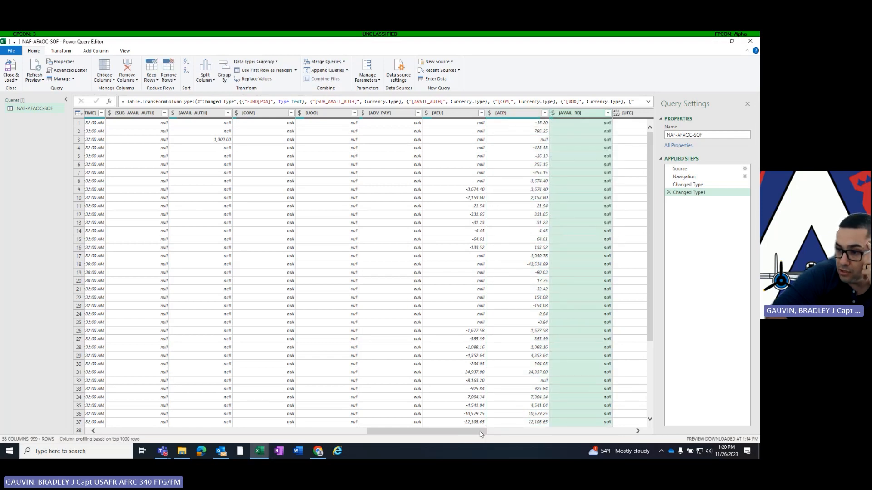
Change the data type of the [UFC], [UCOC], [FCO] and [COL] columns to Currency
drag(482, 432, 530, 433)
click(396, 116)
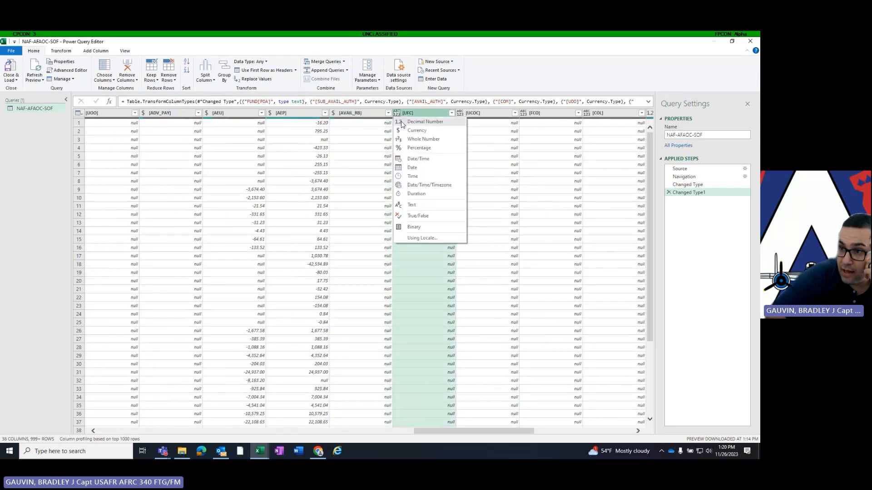
click(409, 132)
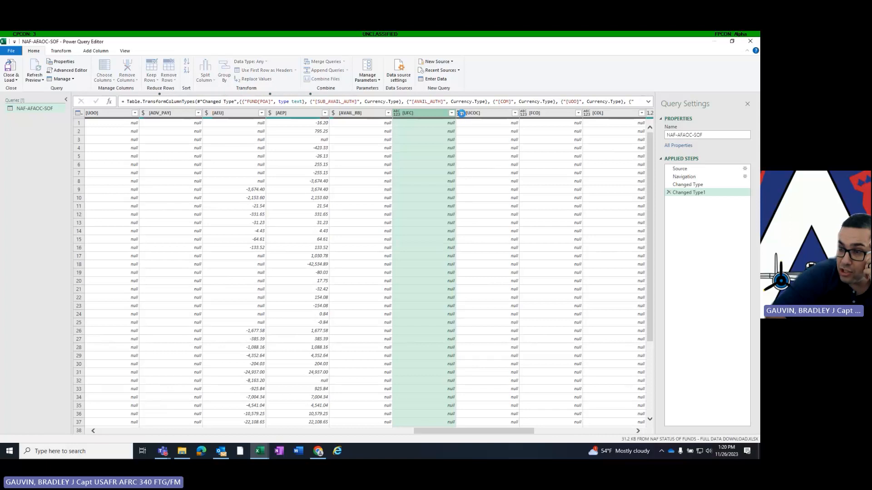
click(461, 116)
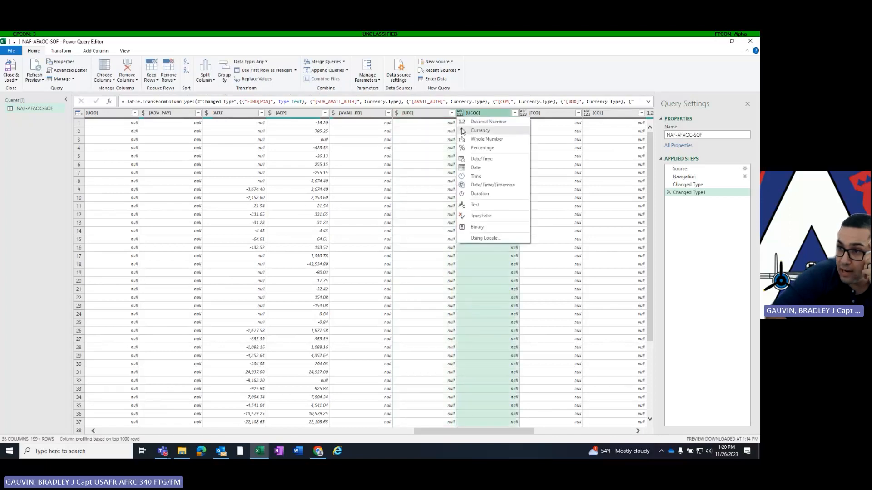
click(461, 131)
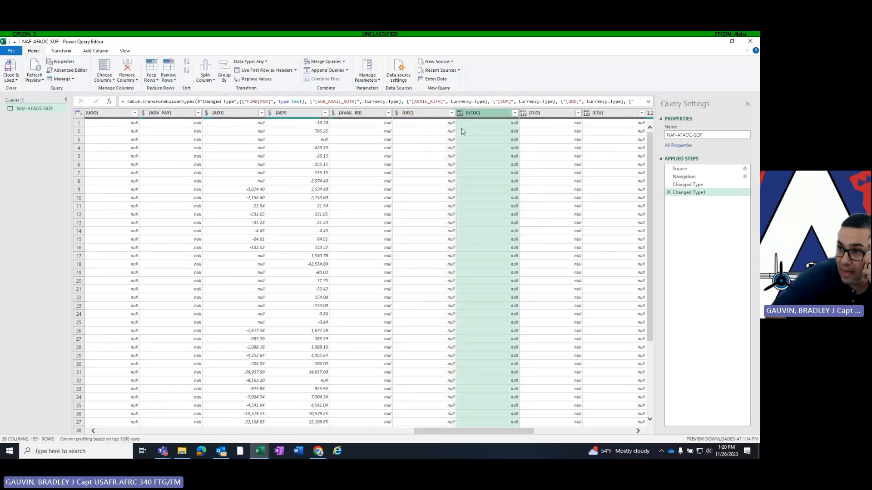
click(523, 113)
click(525, 131)
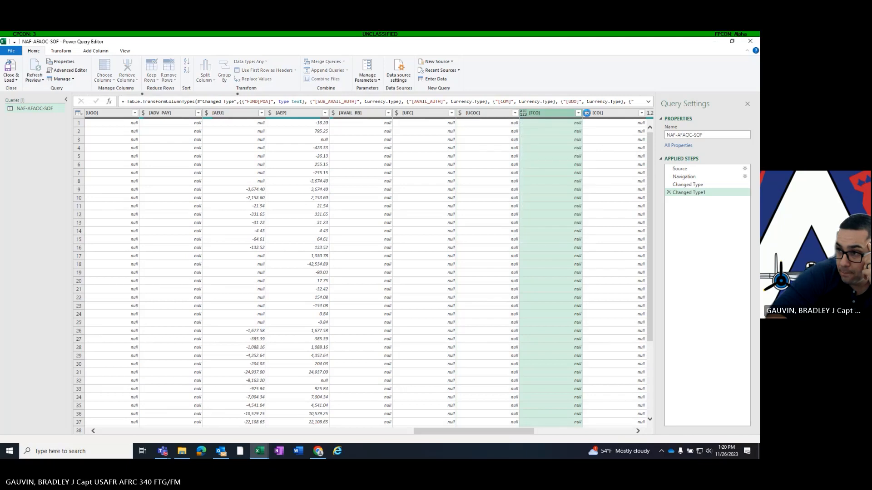
click(586, 113)
click(589, 131)
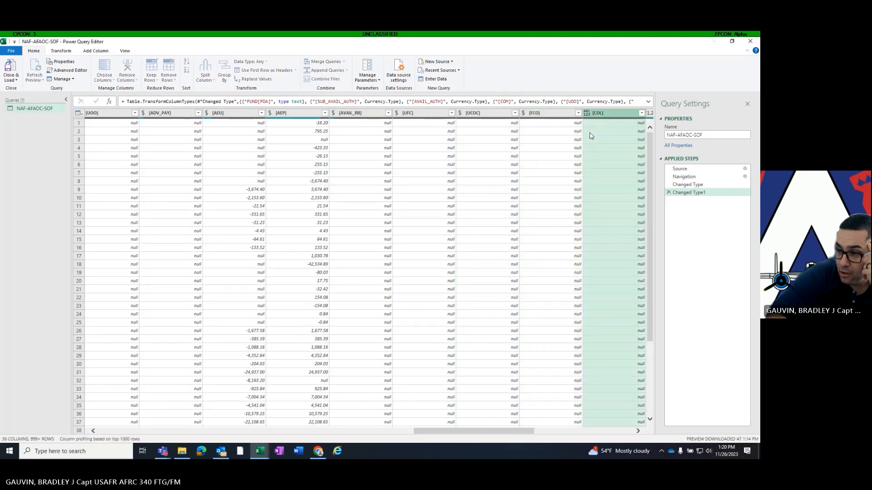
Change the data type of the [GR_COM], [GR_OBL], [UN_COM] and [UN_OBL] columns to Currency
drag(516, 431, 590, 435)
click(333, 113)
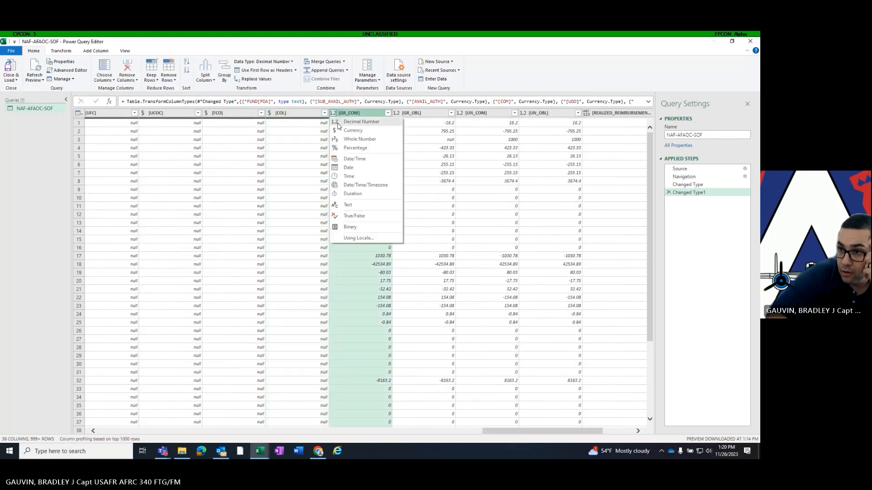
click(378, 125)
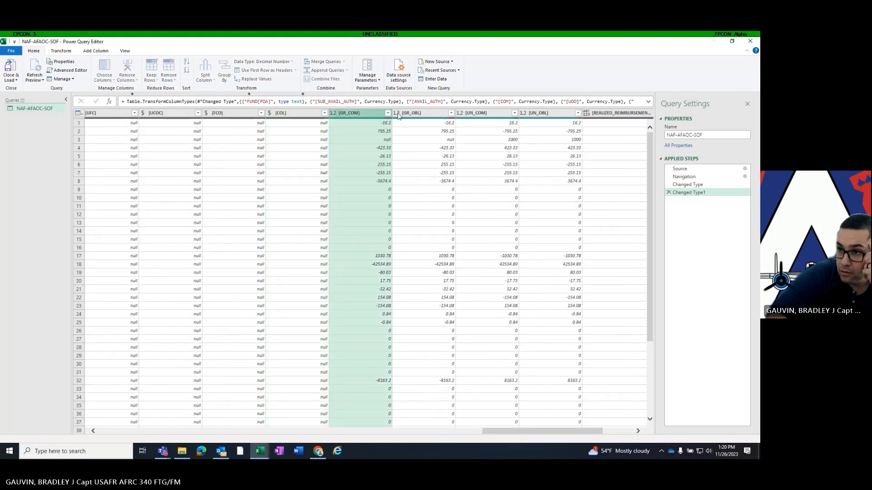
click(397, 113)
click(441, 126)
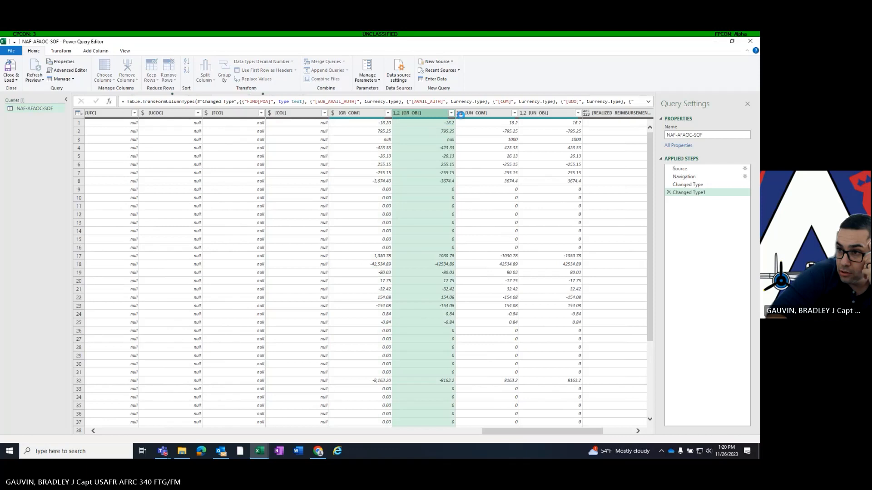
click(461, 113)
click(504, 126)
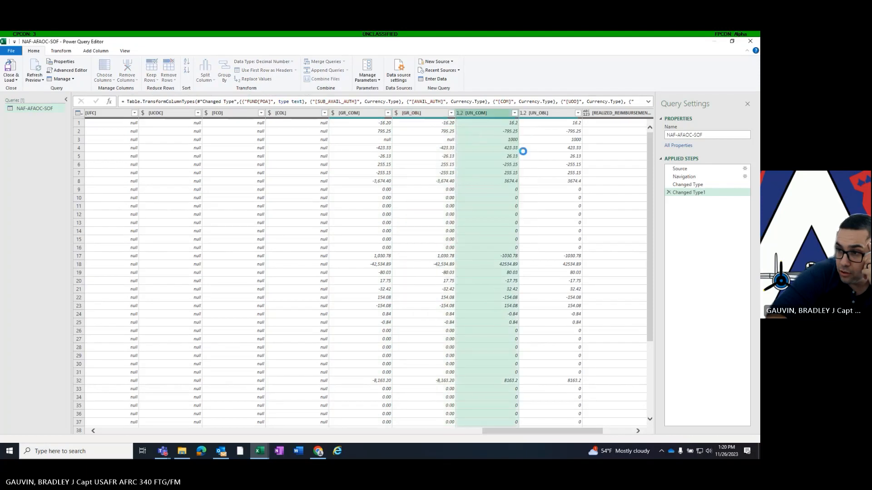
click(524, 113)
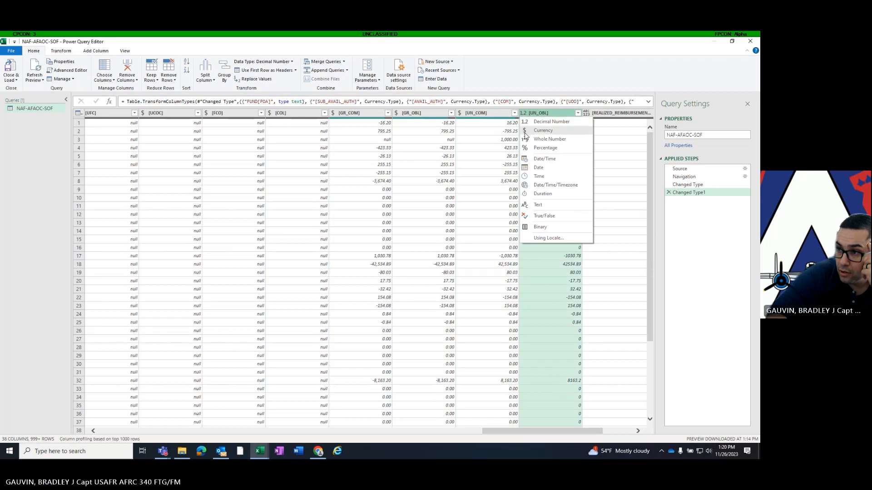
click(525, 131)
Change the data type of the realized reimbursement, [TWCF_TARGETS] and TWCF uncommitted columns to Currency
scroll(561, 432, right, 3)
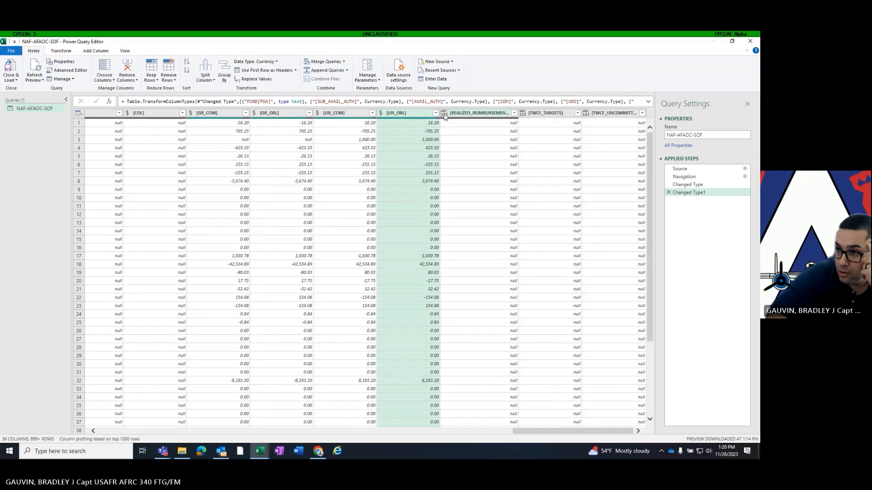
click(445, 118)
key(Escape)
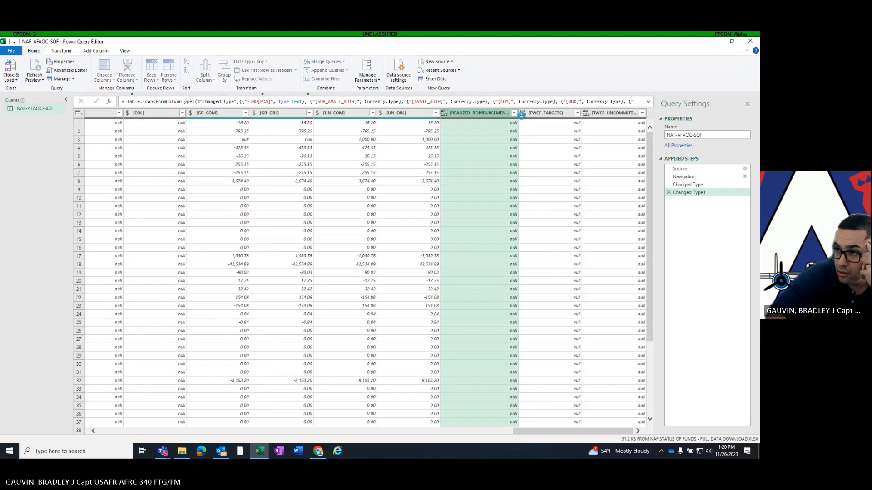
click(528, 115)
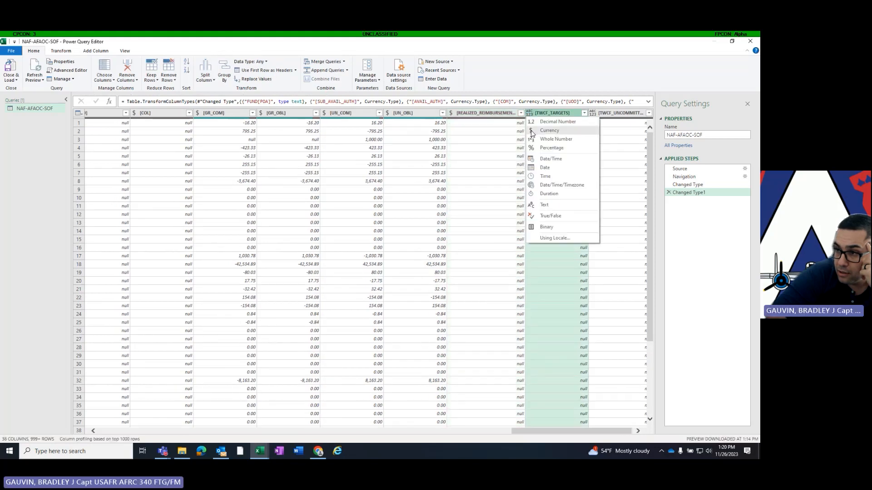
click(532, 131)
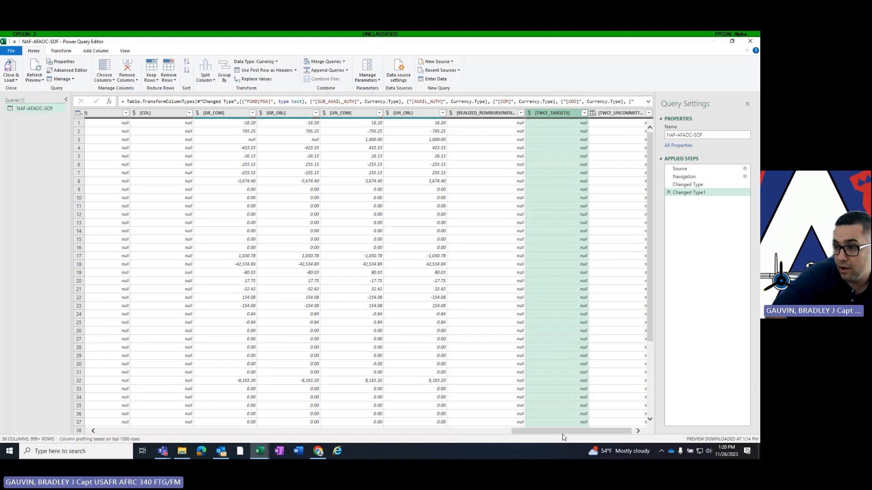
click(586, 115)
click(589, 131)
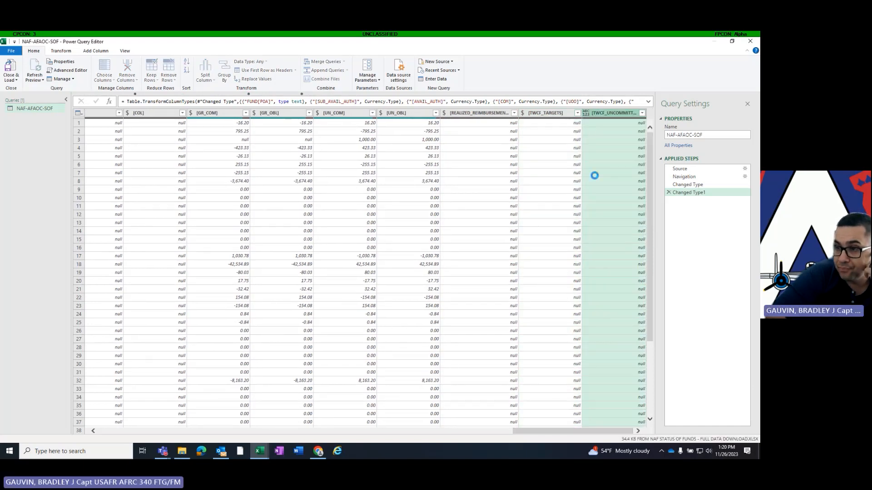
Close the query editor, load the NAF-AFAOC-SOF query into a worksheet table, and select the NA cell in the line of business column
drag(639, 438, 379, 419)
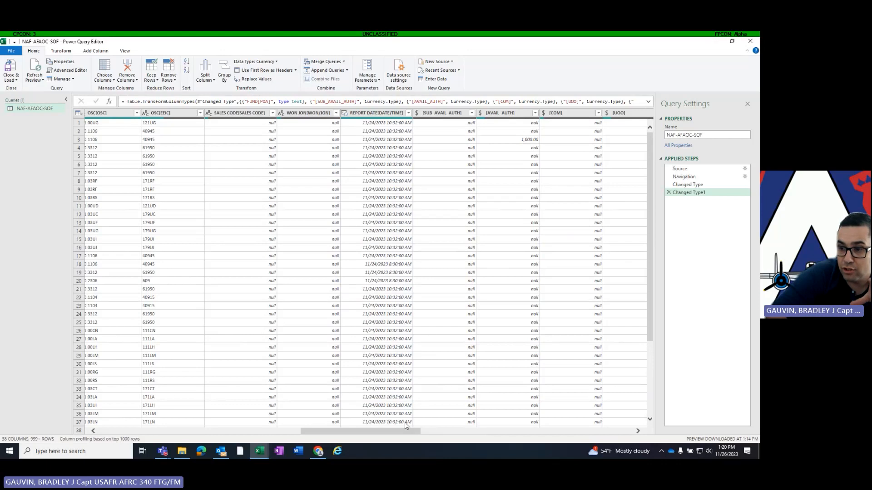
drag(402, 432, 122, 441)
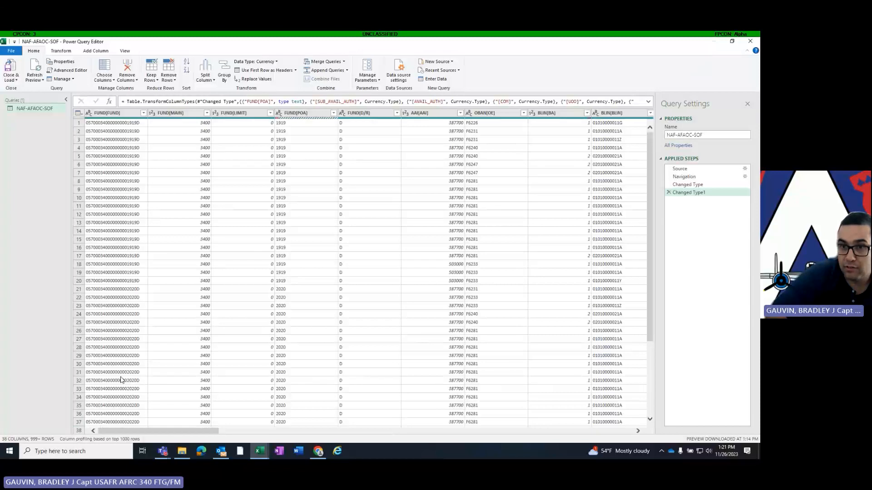
click(12, 69)
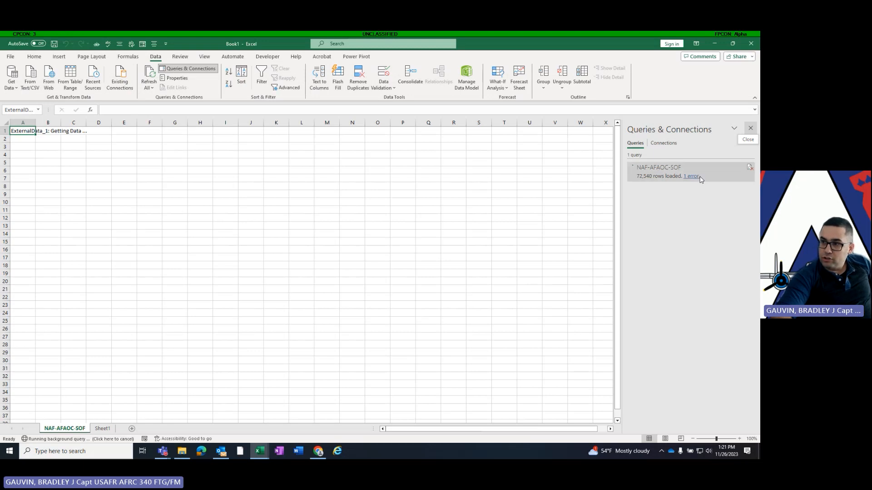
click(694, 176)
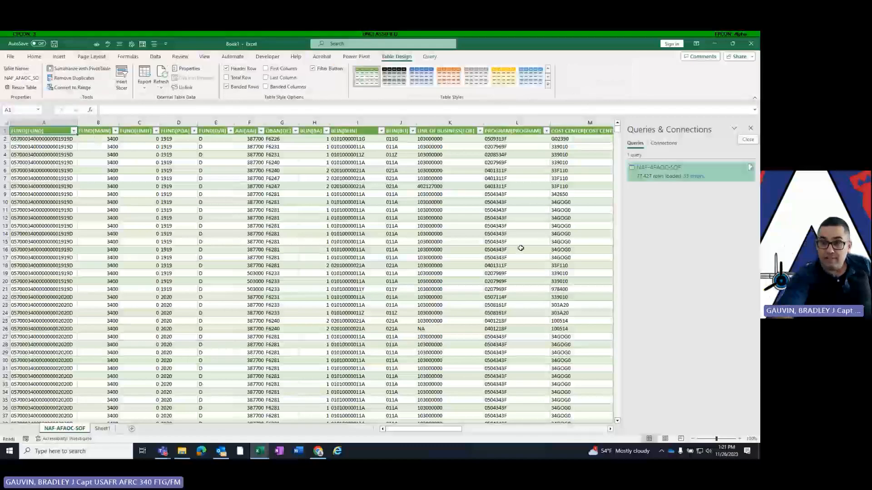
click(430, 330)
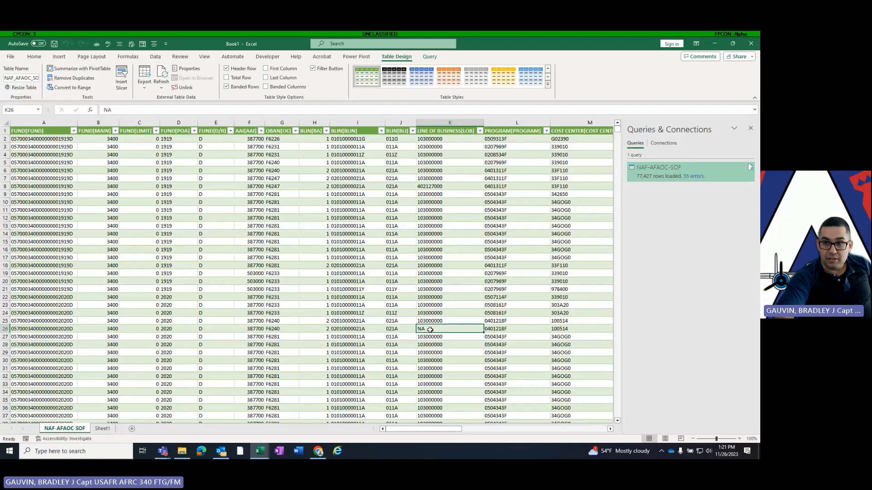
click(447, 188)
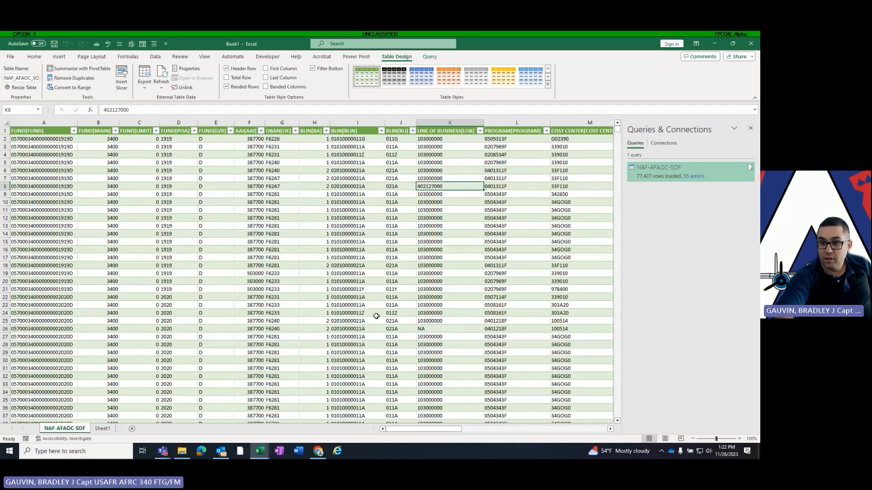
click(433, 327)
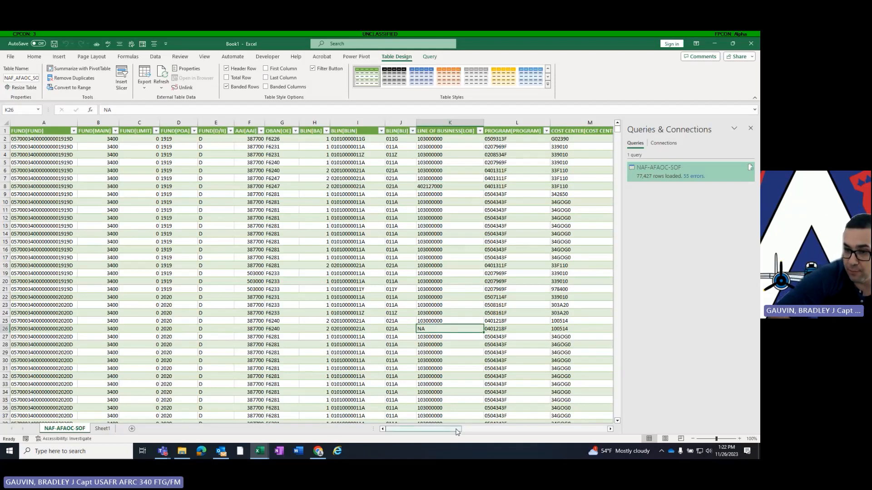
click(101, 429)
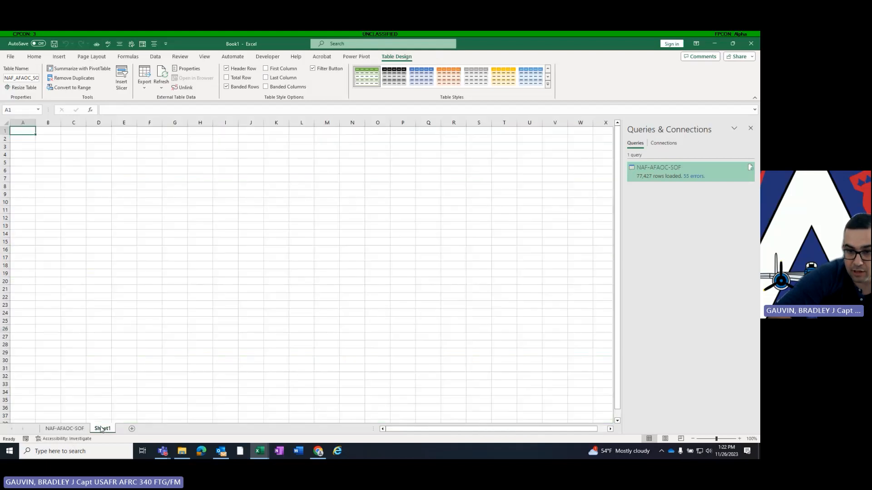
click(64, 429)
drag(411, 433, 189, 389)
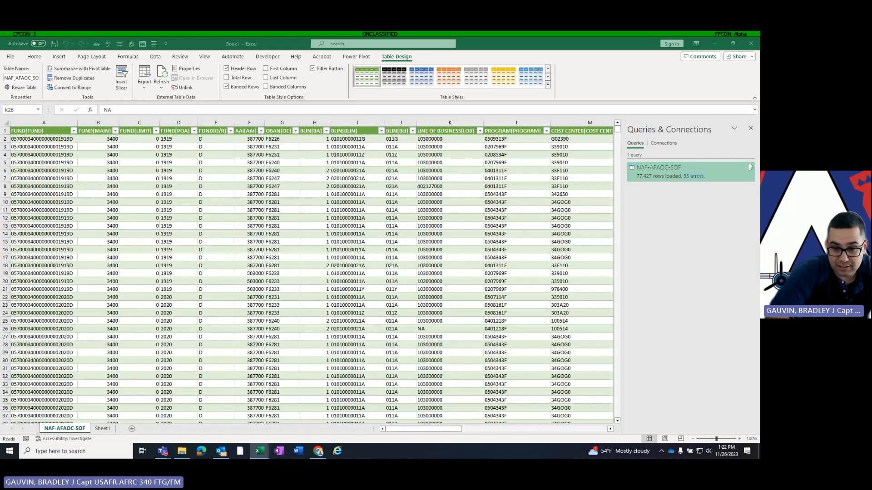
Paste the copied list of OBAN codes and unit names as values into Sheet1, starting at cell A1
click(107, 430)
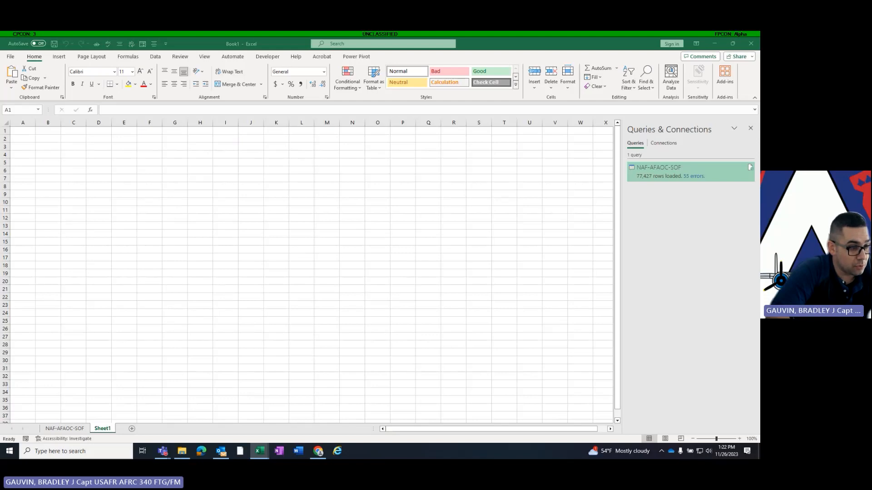
key(ctrl+c)
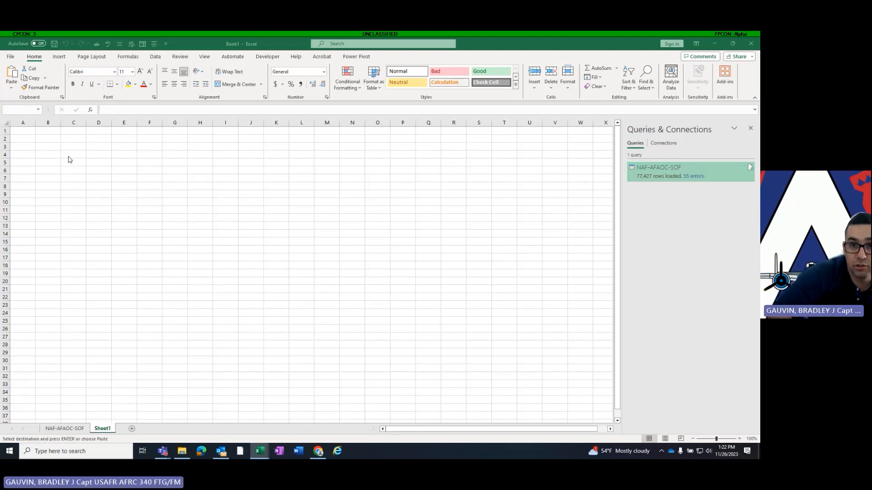
click(57, 146)
right_click(19, 137)
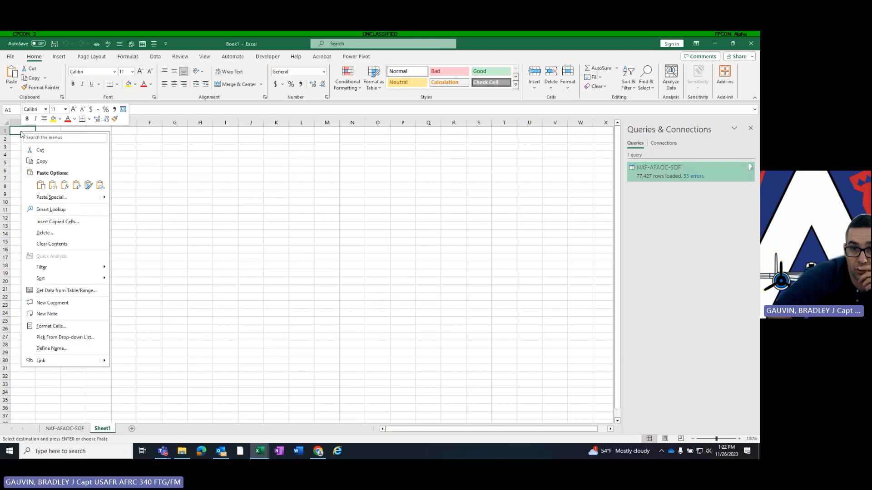
click(56, 187)
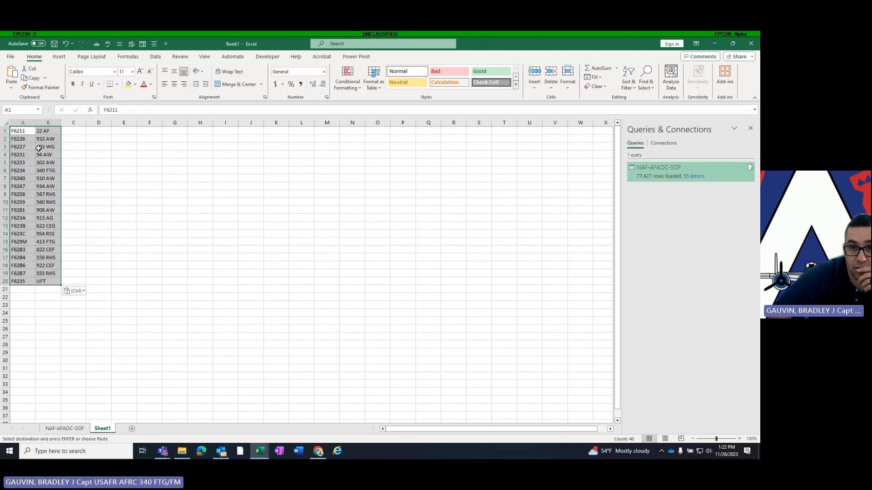
Insert a row above the pasted list and enter the headers OBAN in A1 and Unit in B1
right_click(5, 130)
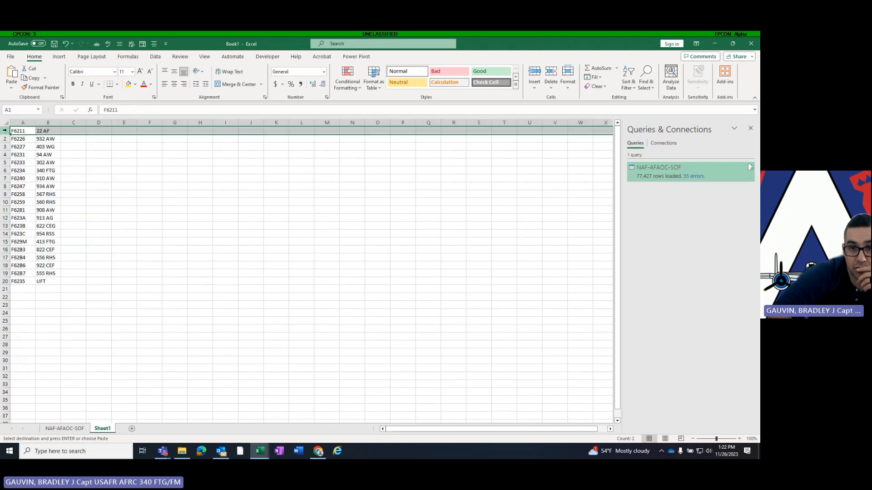
click(51, 212)
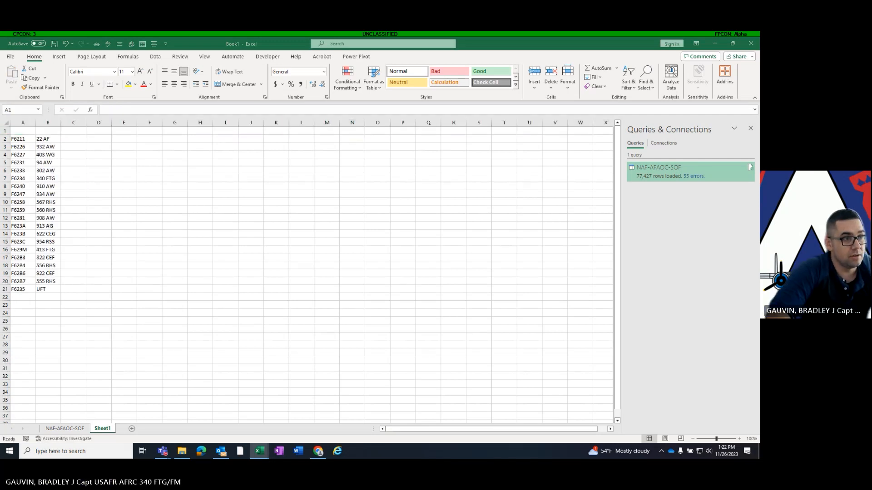
click(25, 130)
text(OBAN)
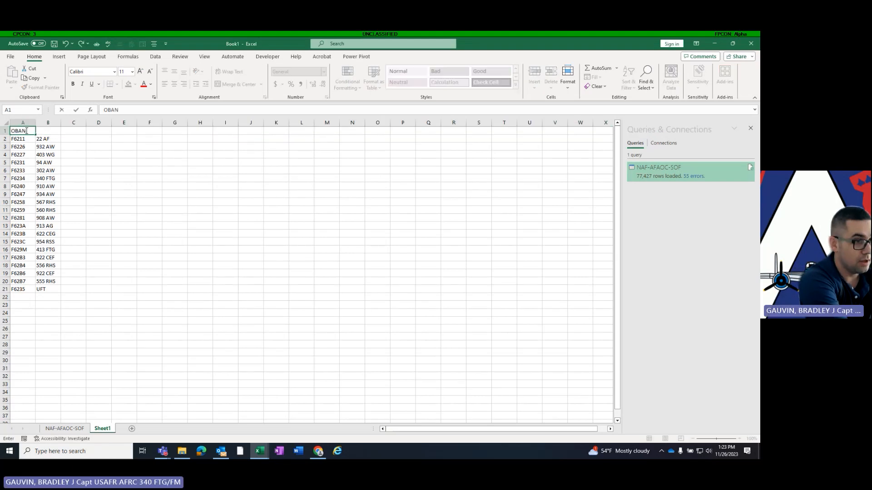
key(Tab)
text(Unit)
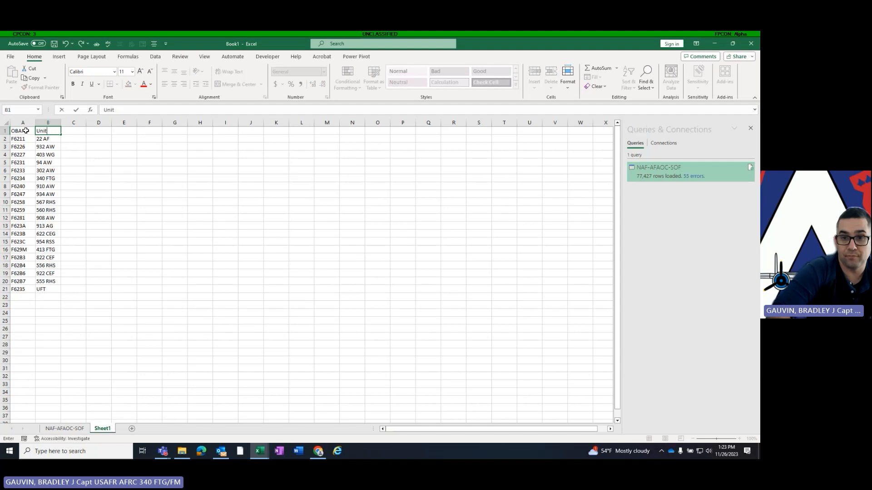
drag(73, 344, 73, 329)
Convert the range A1:B21 on Sheet1 into a table that uses its first row as headers
drag(19, 129, 49, 289)
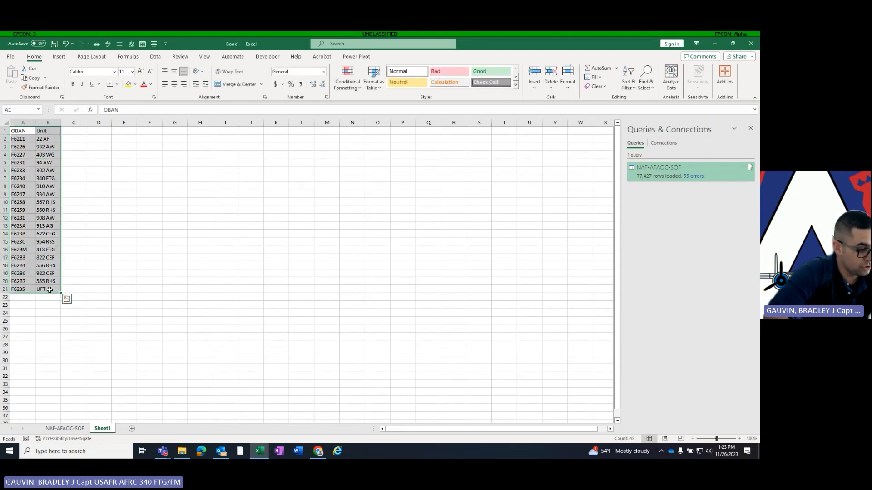
key(ctrl+t)
click(384, 222)
click(384, 230)
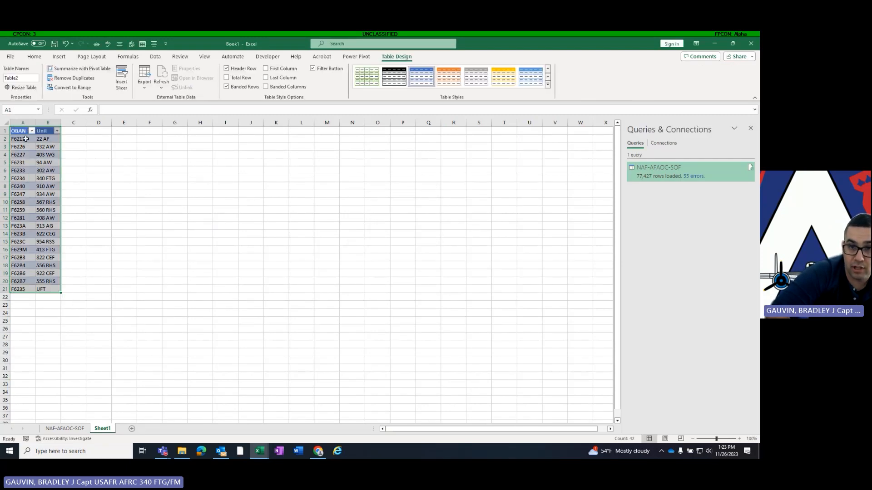
click(99, 218)
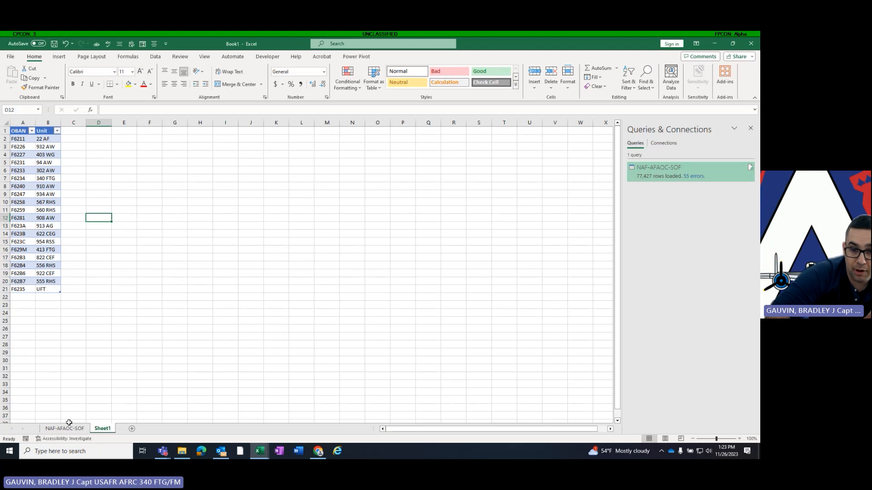
Add a column named Unit at the end of the NAF-AFAOC-SOF table by entering the header in AM1
click(64, 429)
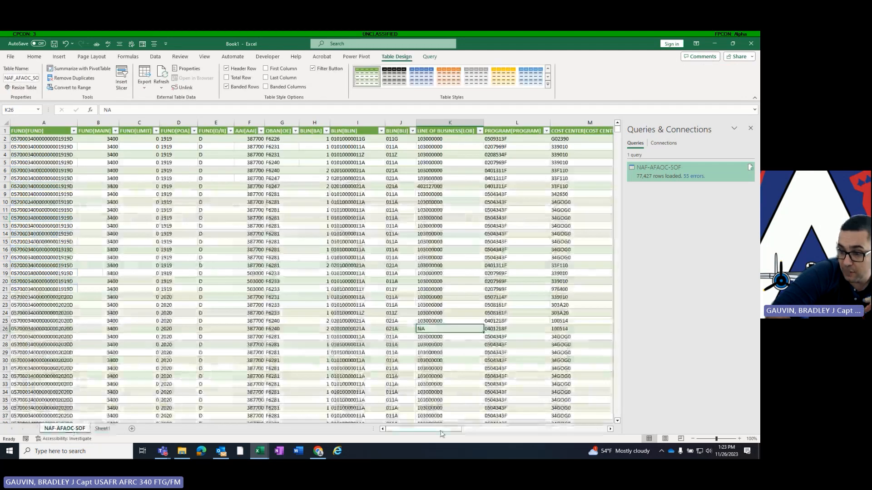
drag(440, 431, 641, 435)
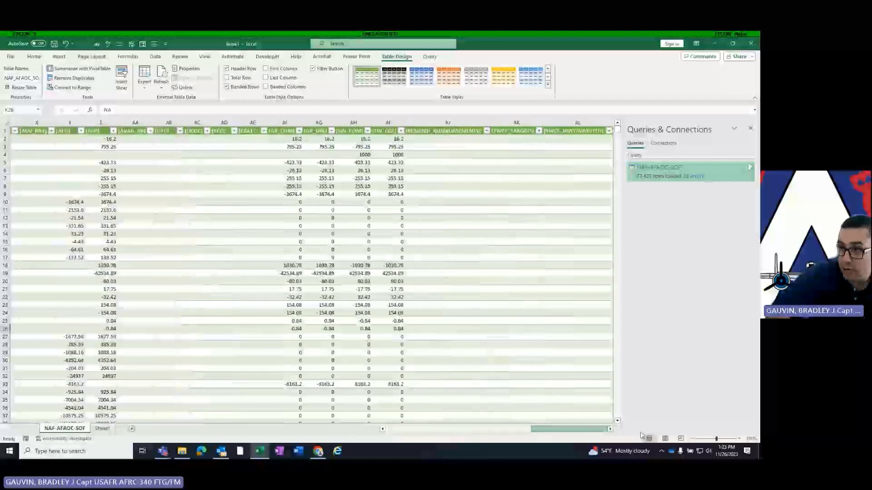
click(610, 429)
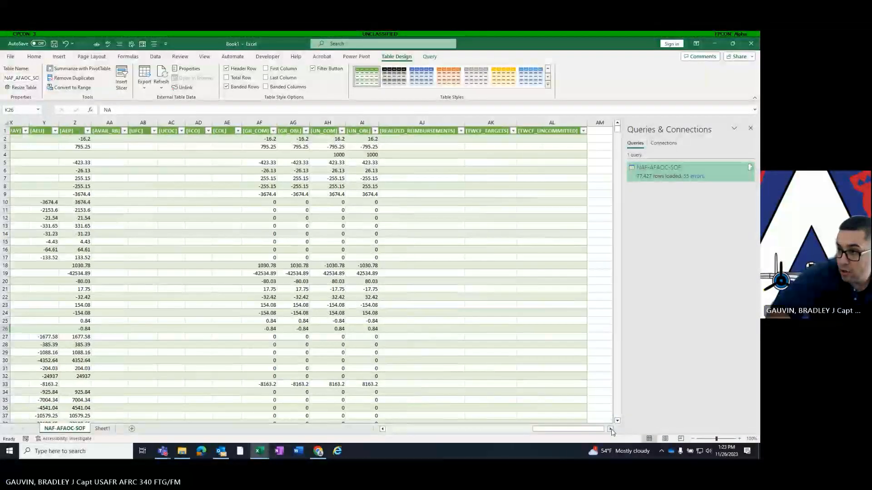
click(593, 130)
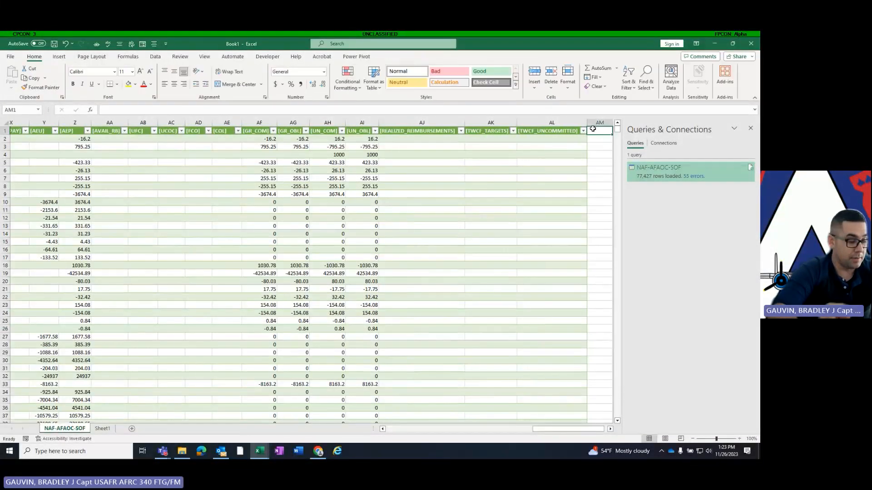
text(Unit)
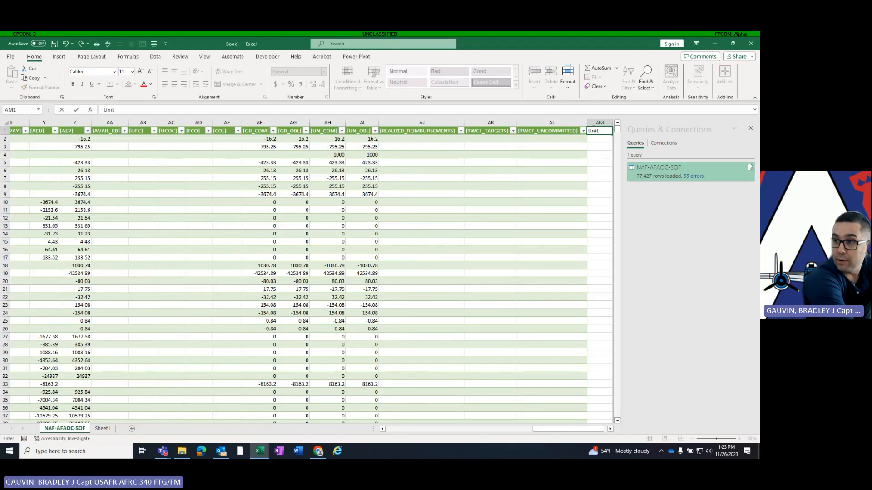
key(Return)
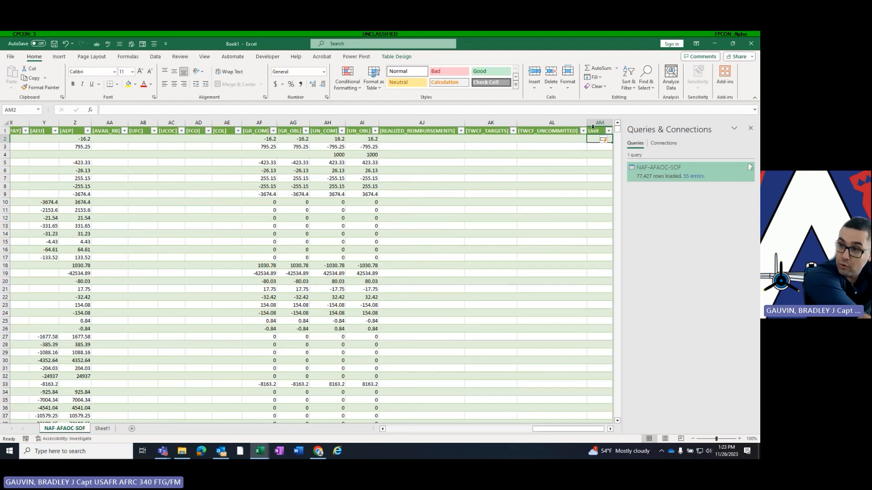
Start a VLOOKUP formula in cell AM2 of the Unit column and pick the same row's OBAN[OE] cell as the lookup value
text(=)
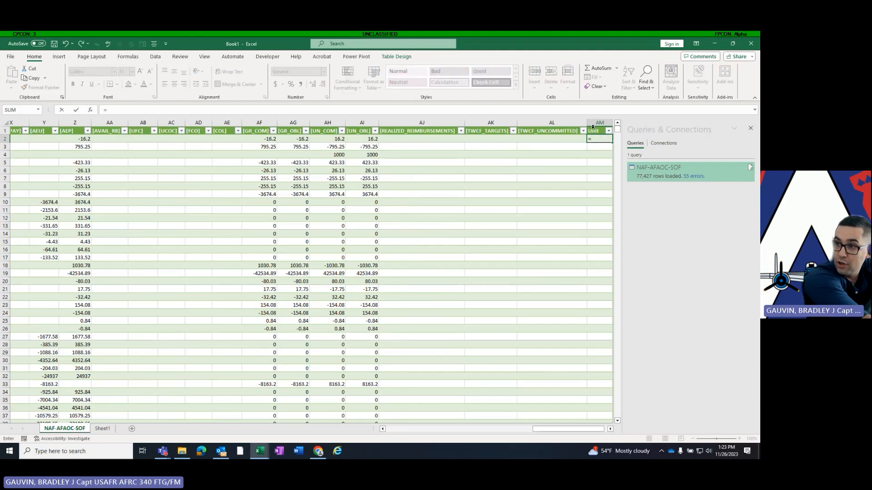
text(VL)
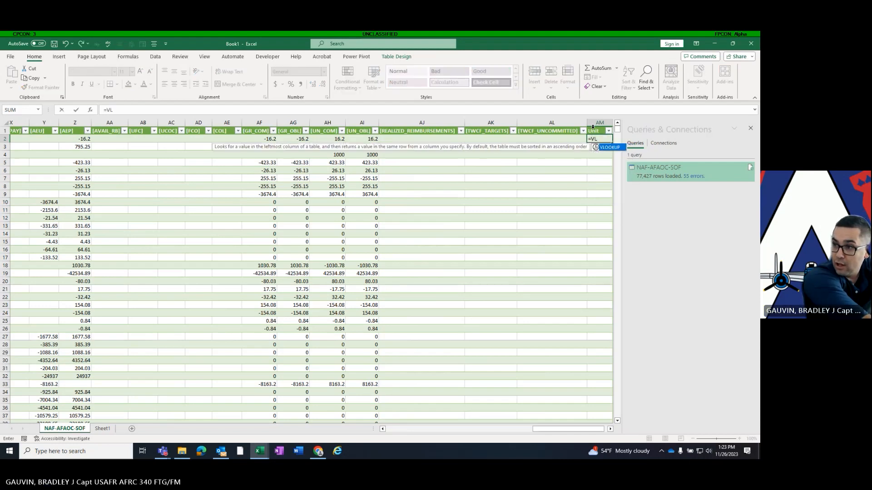
text(ooku)
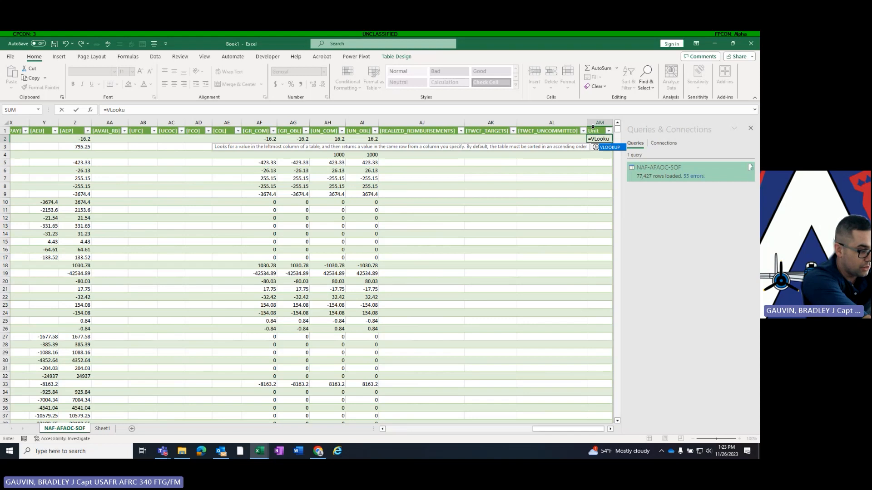
key(Tab)
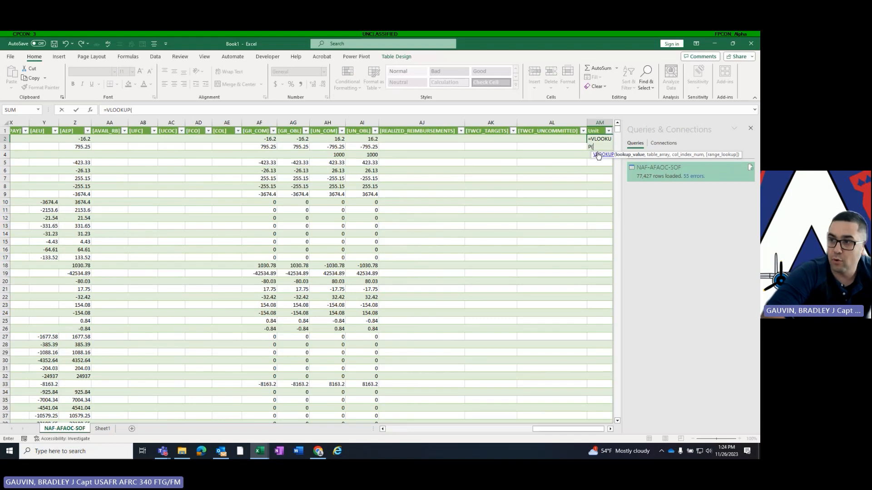
scroll(532, 148, left, 8)
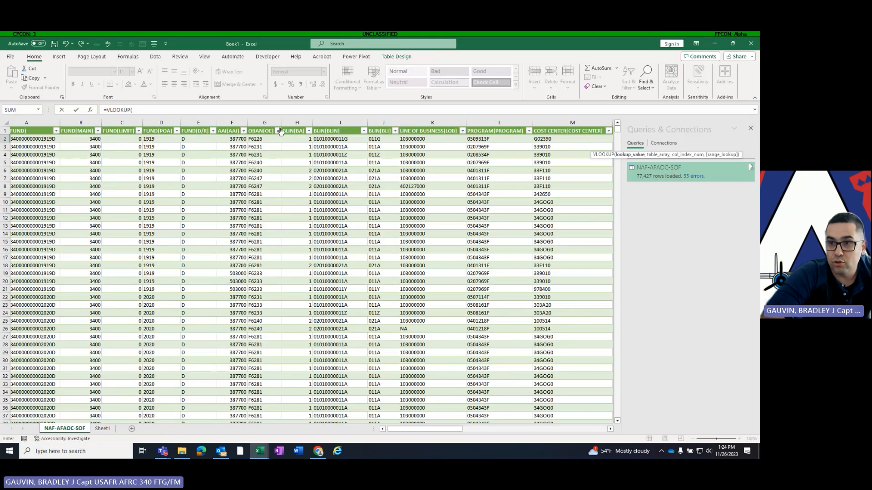
click(259, 139)
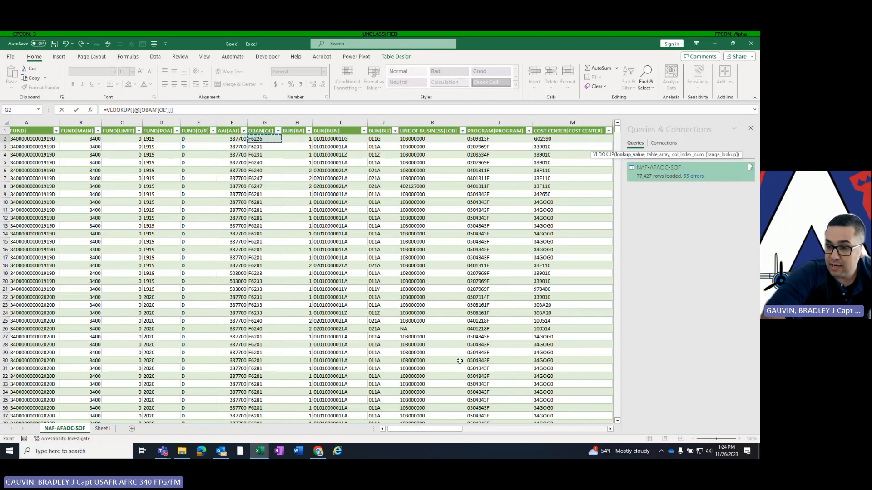
click(102, 428)
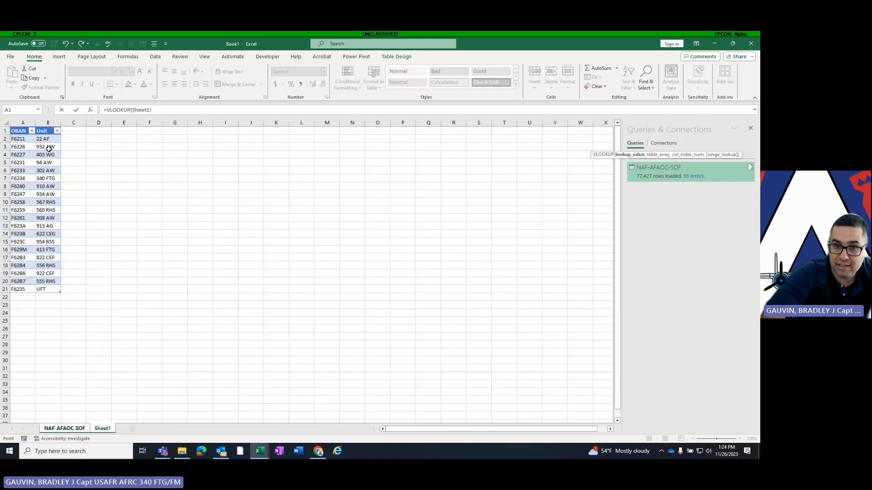
drag(17, 129, 47, 292)
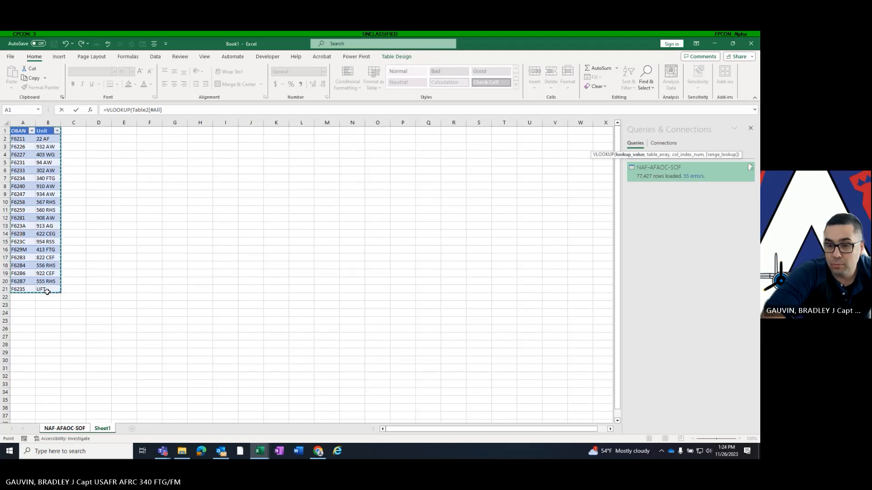
click(65, 429)
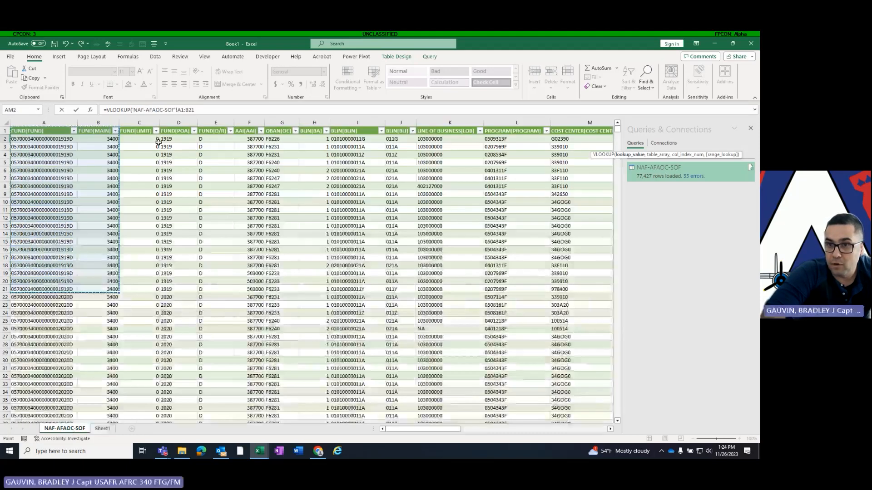
Set the VLOOKUP's lookup value to the OBAN[OE] cell in row 2 and end the argument with a comma
click(279, 139)
click(184, 111)
text(,)
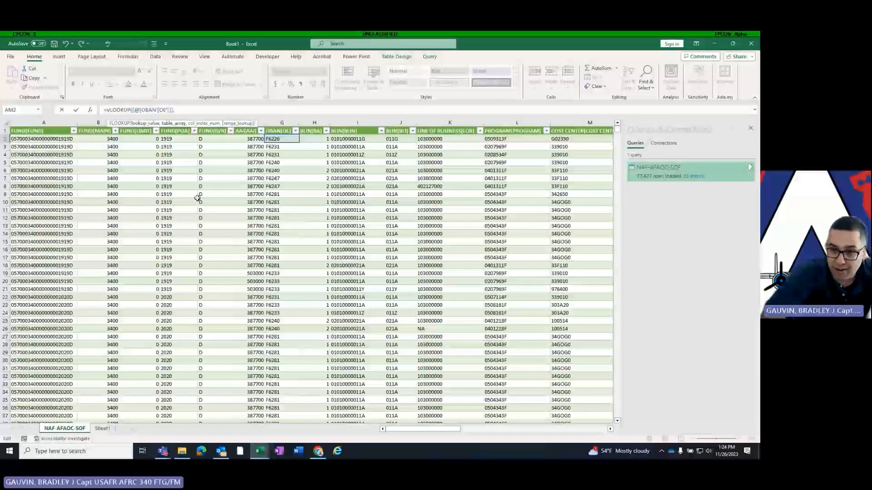
Set the VLOOKUP's table array to the whole OBAN and Unit table on Sheet1 and its column index to 2
click(102, 429)
drag(25, 135, 41, 293)
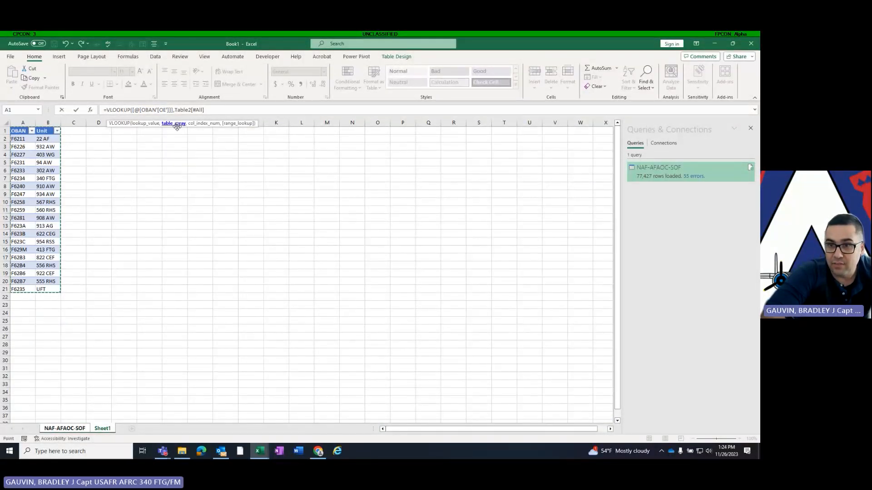
text(,)
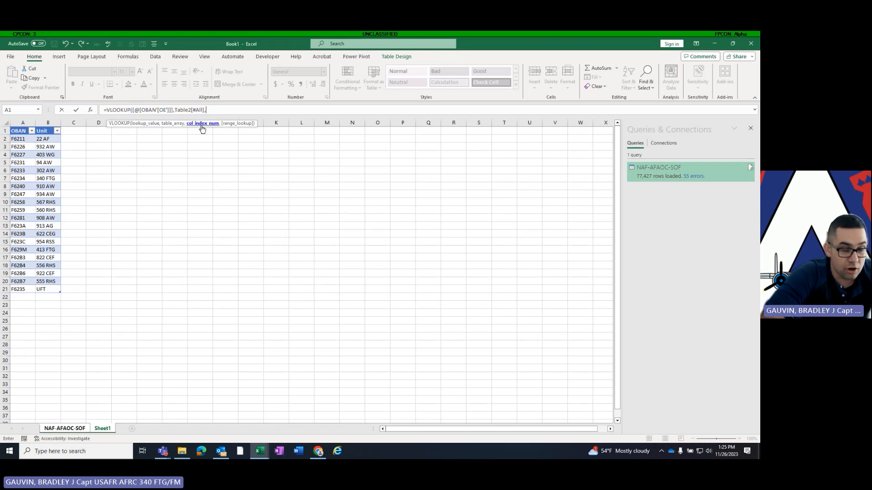
text(2)
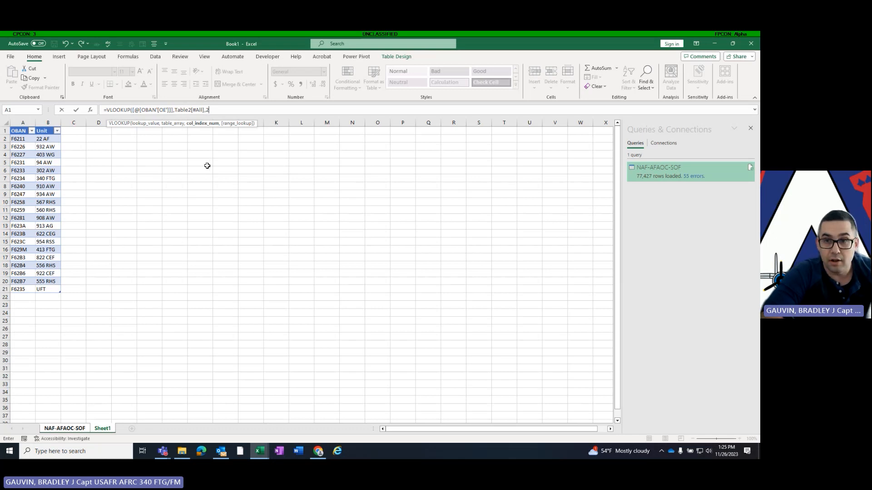
Finish the VLOOKUP with range lookup 0 for an exact match and overwrite all cells in the Unit column with the formula
text(,)
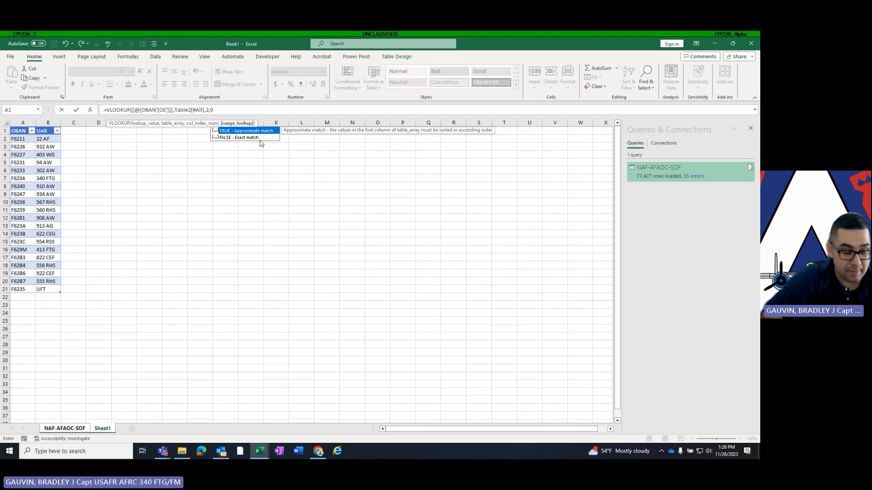
text(1)
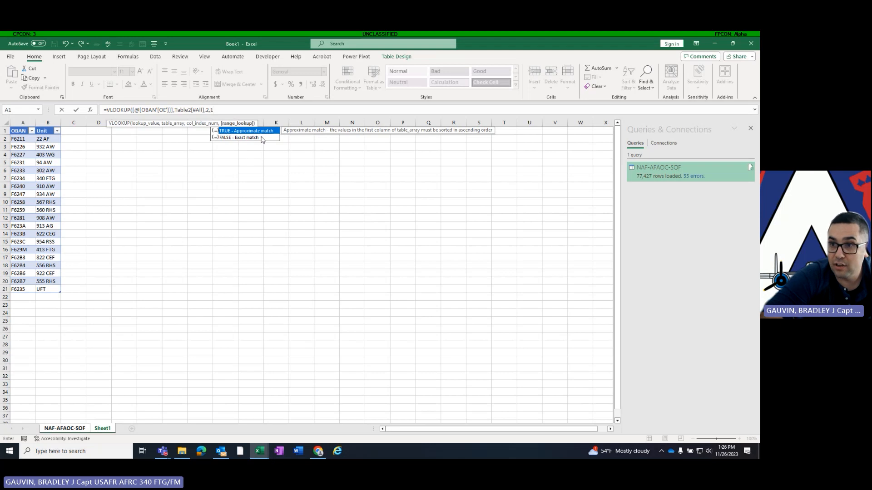
key(BackSpace)
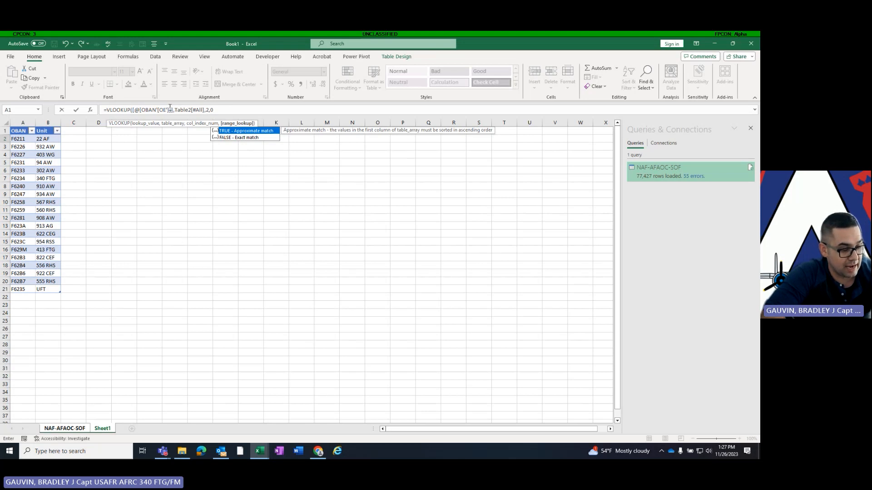
text())
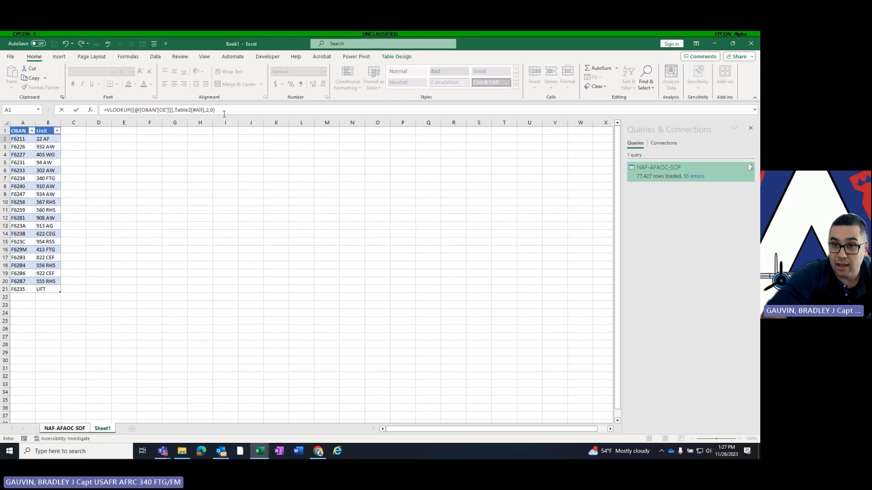
key(Return)
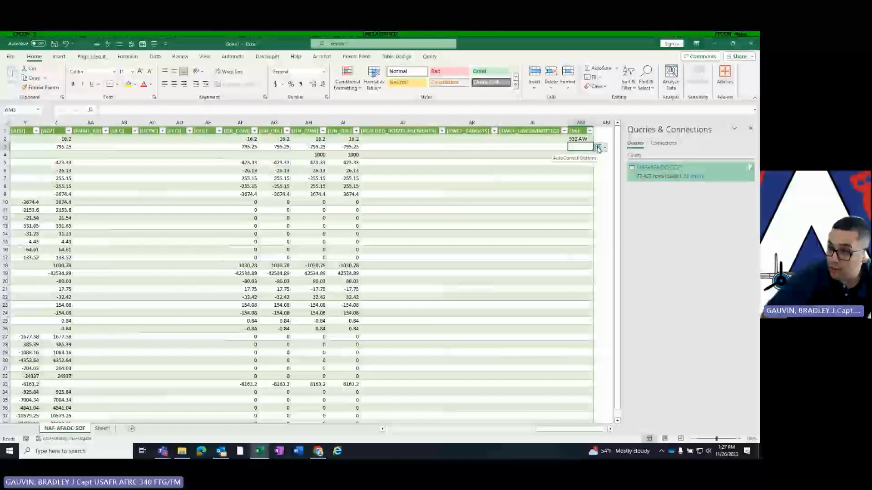
click(599, 148)
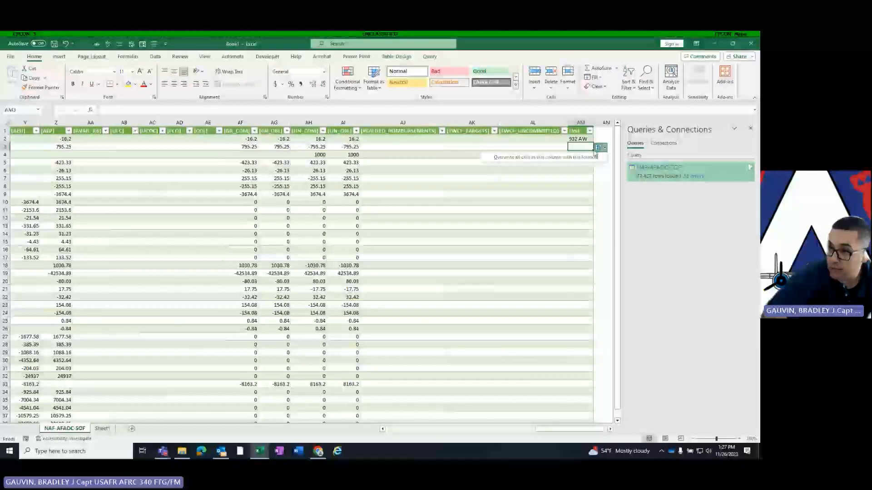
click(535, 157)
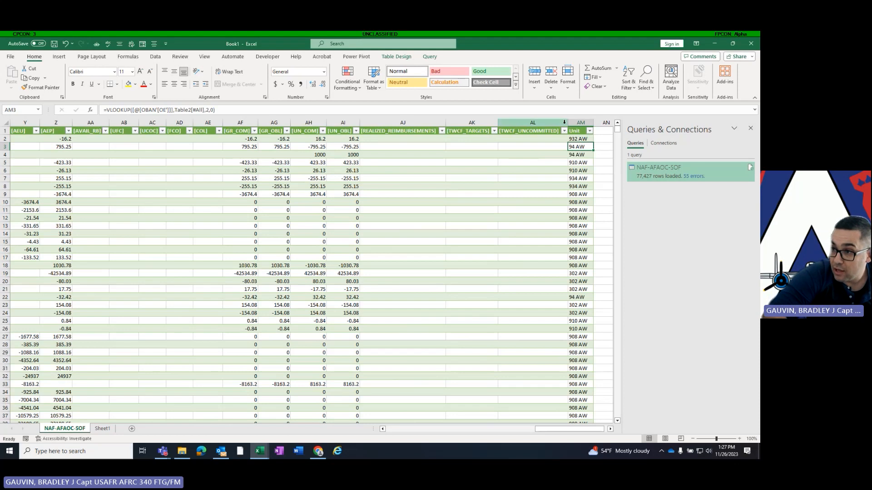
Insert a PivotTable based on the NAF_AFAOC_SOF table on a new worksheet
drag(568, 429, 84, 443)
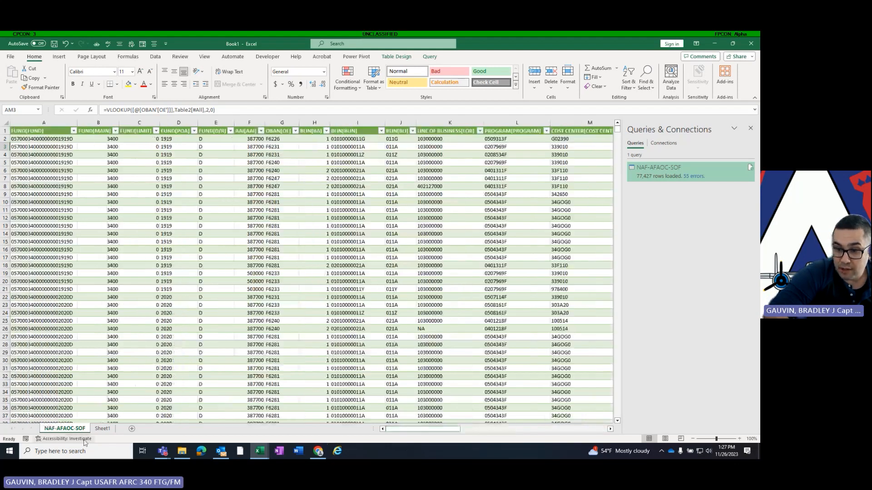
click(60, 57)
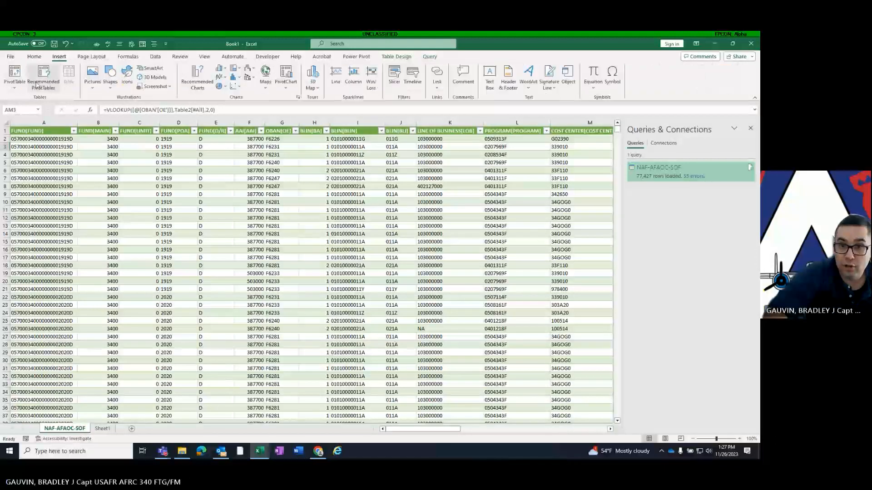
click(15, 73)
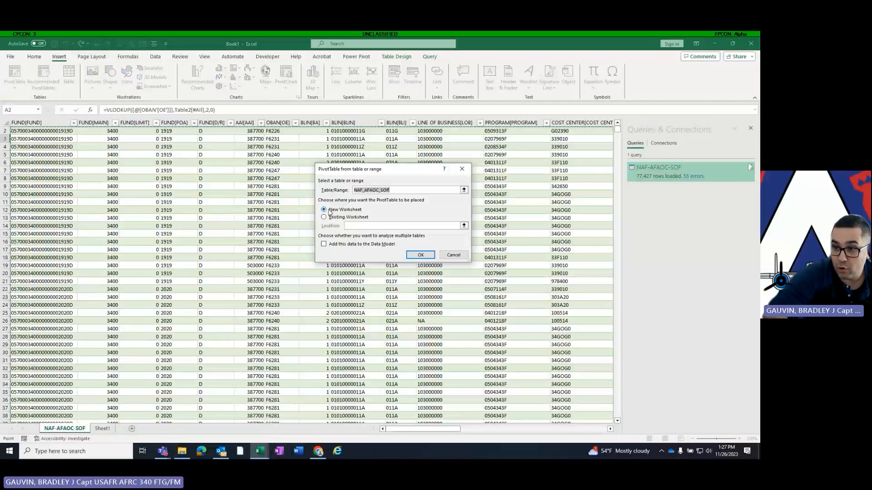
click(420, 255)
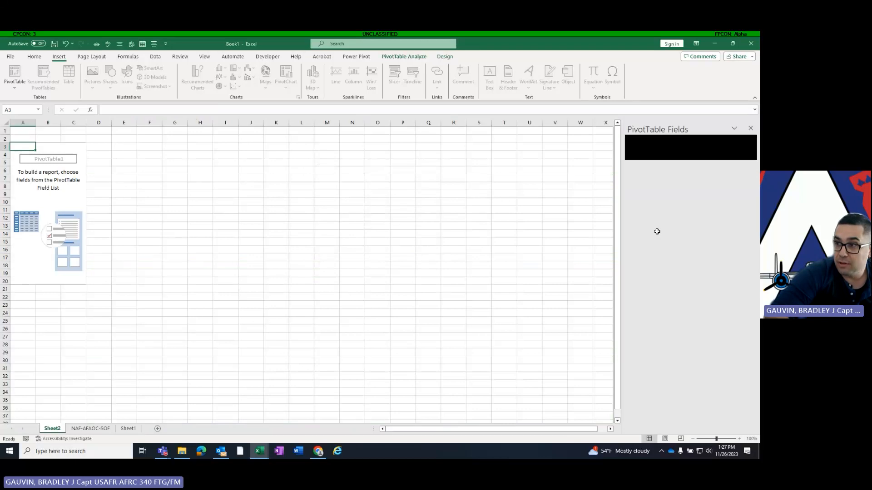
Build the PivotTable with Unit as rows and the sums of [AVAIL_AUTH], [COM], [GR_OBL] and [UN_OBL] as values
scroll(669, 190, down, 3)
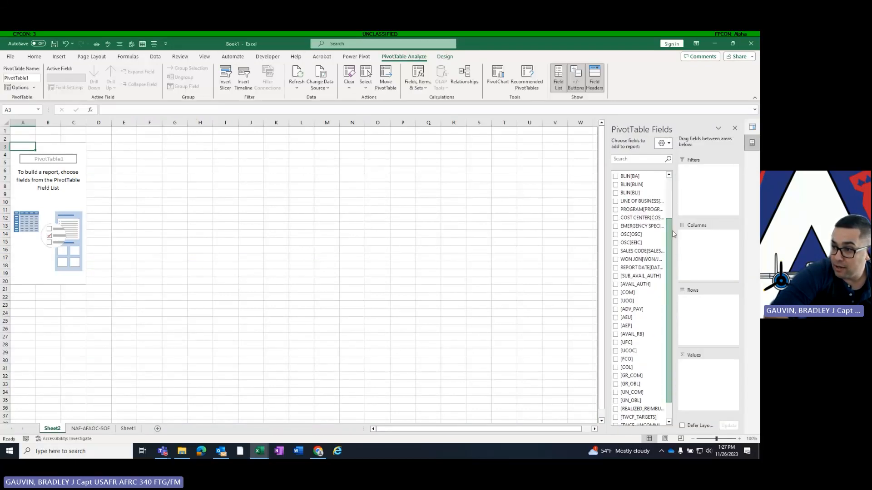
drag(618, 412, 707, 303)
drag(641, 263, 712, 389)
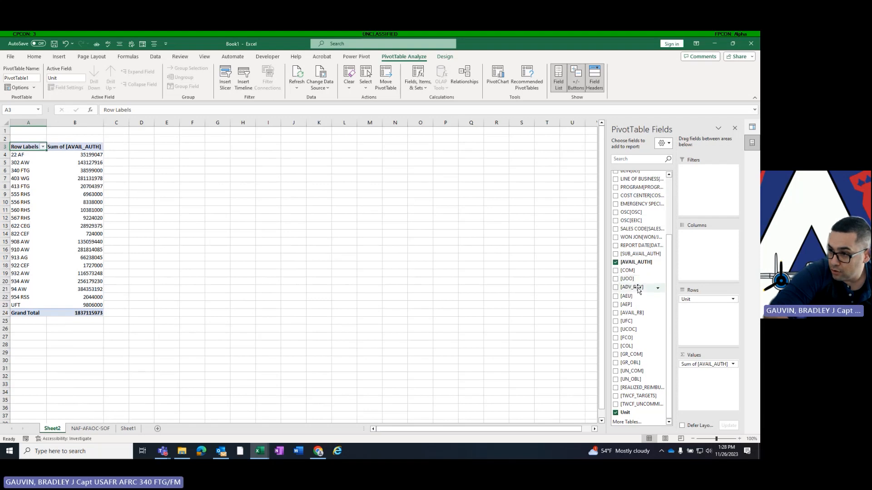
drag(633, 273, 708, 405)
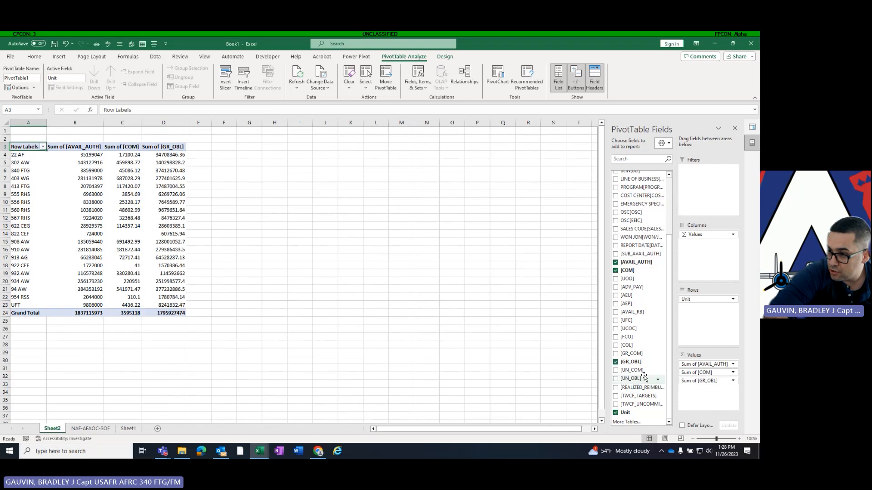
drag(645, 380, 705, 395)
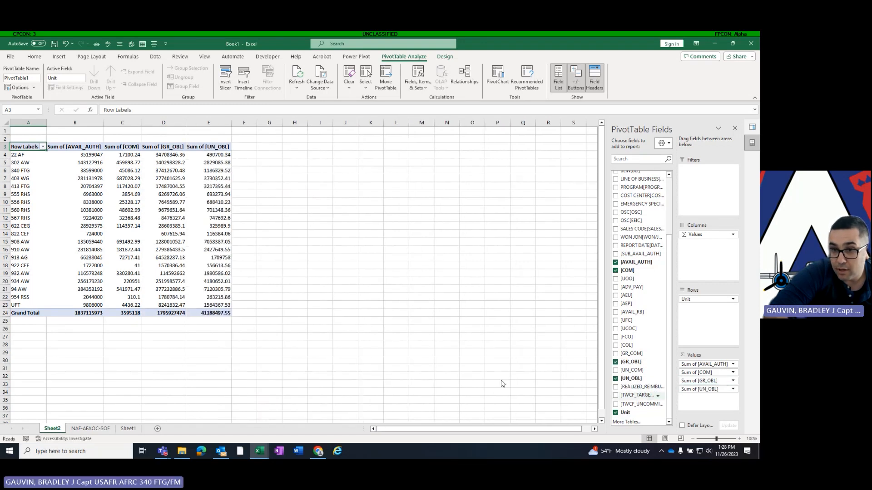
Apply the Accounting number format to the PivotTable values in B4:E23 and the grand totals in B24:E24
drag(88, 156, 210, 303)
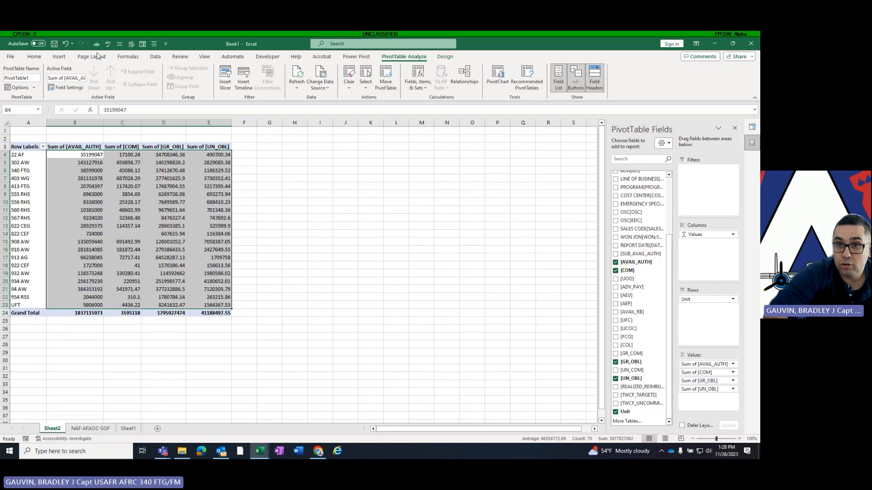
click(34, 56)
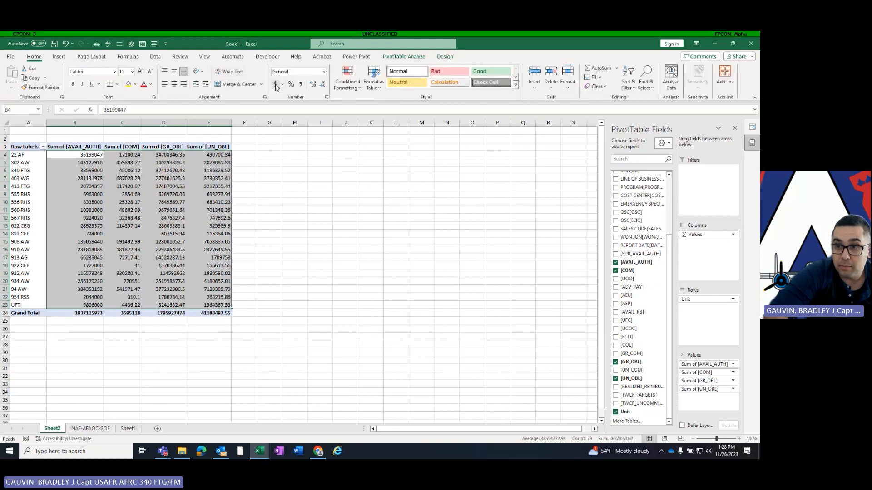
click(275, 85)
drag(87, 314, 205, 313)
click(275, 84)
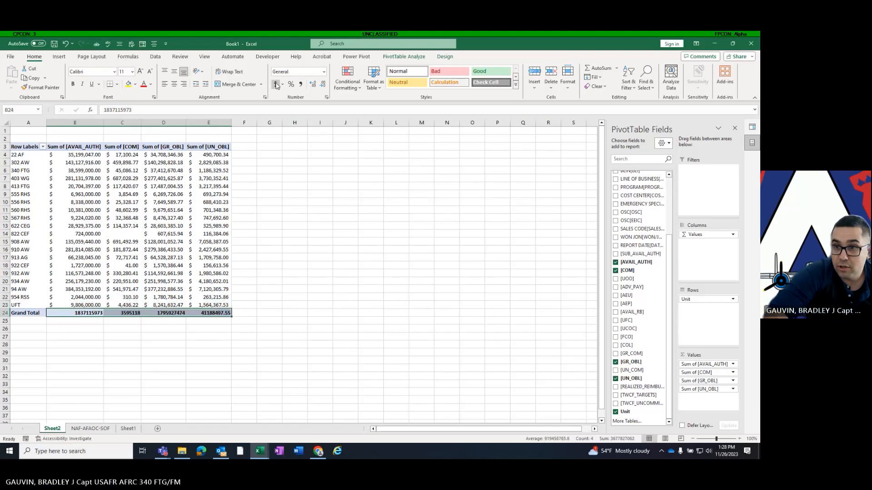
drag(216, 202, 216, 209)
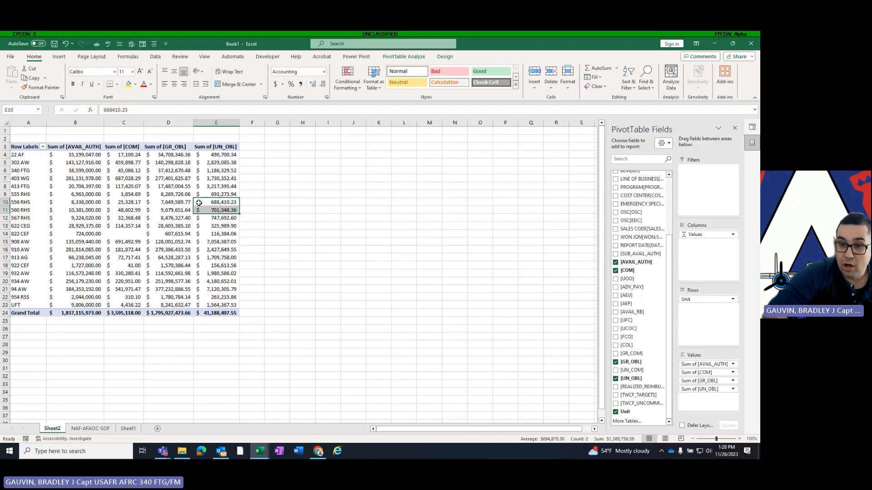
Insert a slicer for the FUND[POA] field of the PivotTable
click(121, 156)
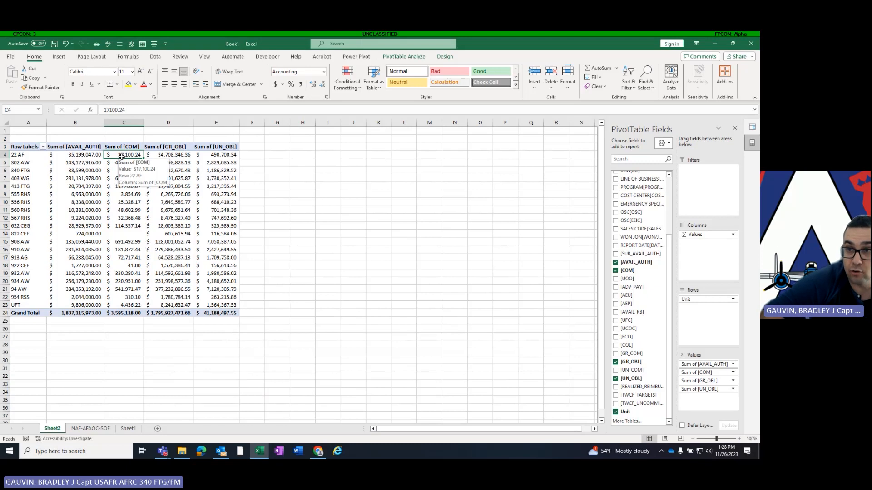
click(58, 58)
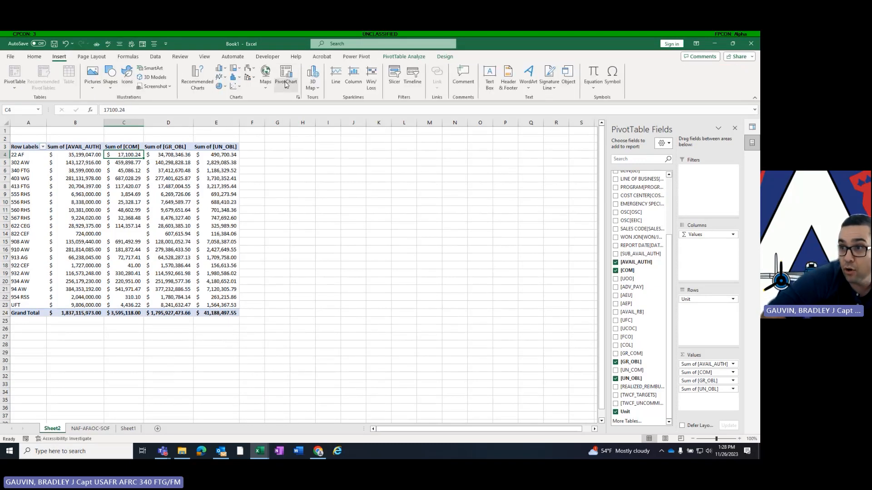
click(394, 75)
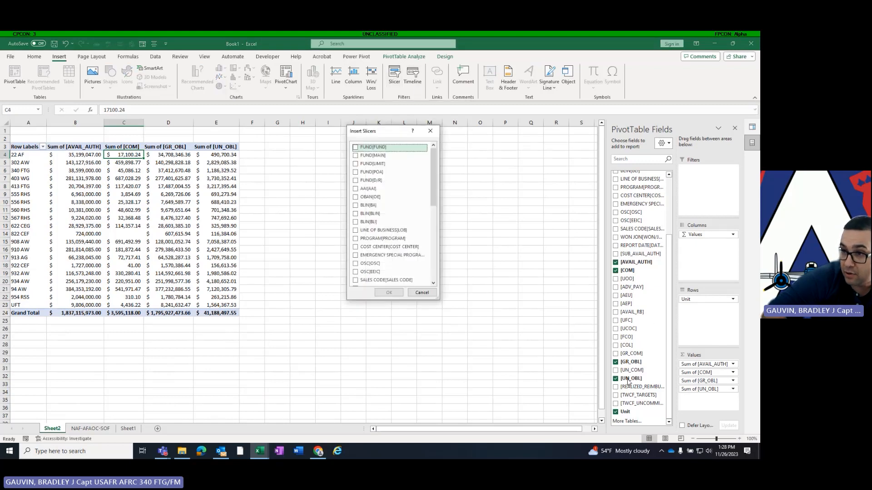
scroll(419, 227, down, 6)
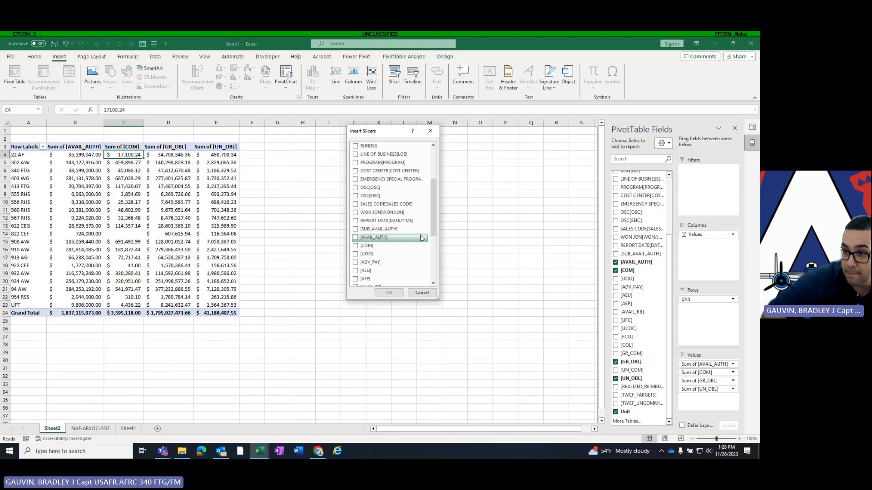
scroll(418, 240, up, 6)
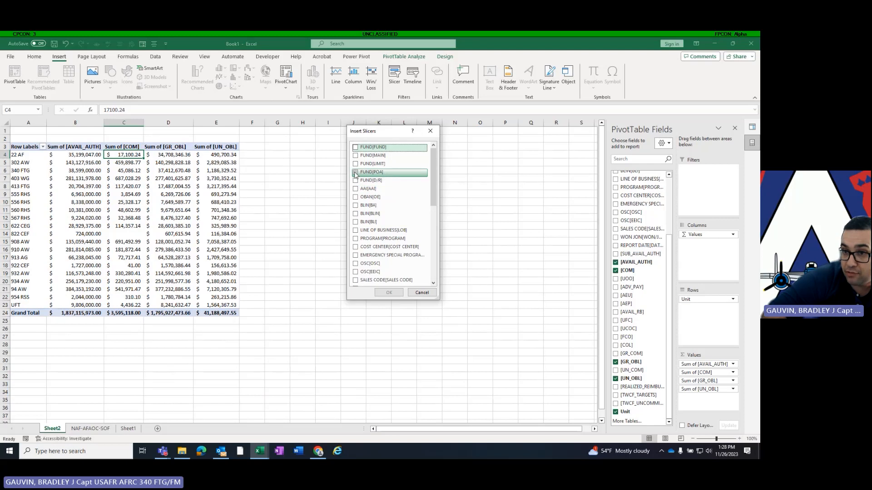
click(355, 173)
click(389, 293)
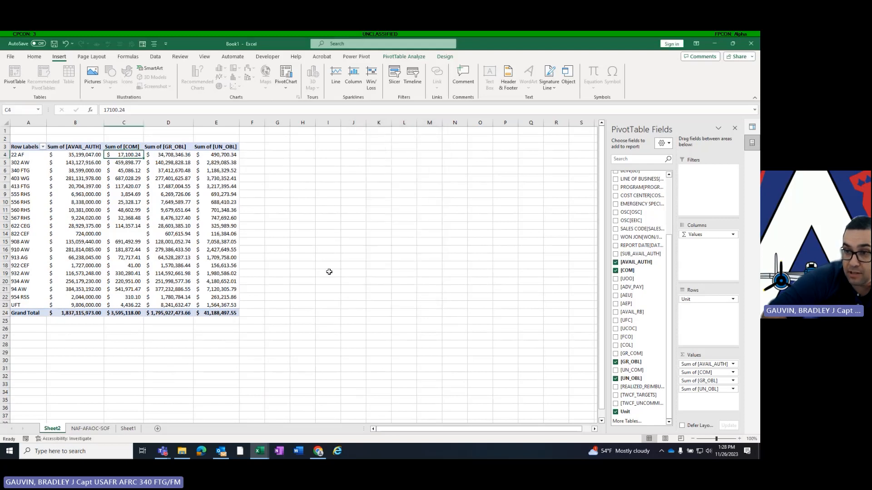
Move the FUND[POA] slicer beside the PivotTable, set it to 2 columns and resize it to about 2.77" wide by 1.89" high
drag(309, 225, 290, 127)
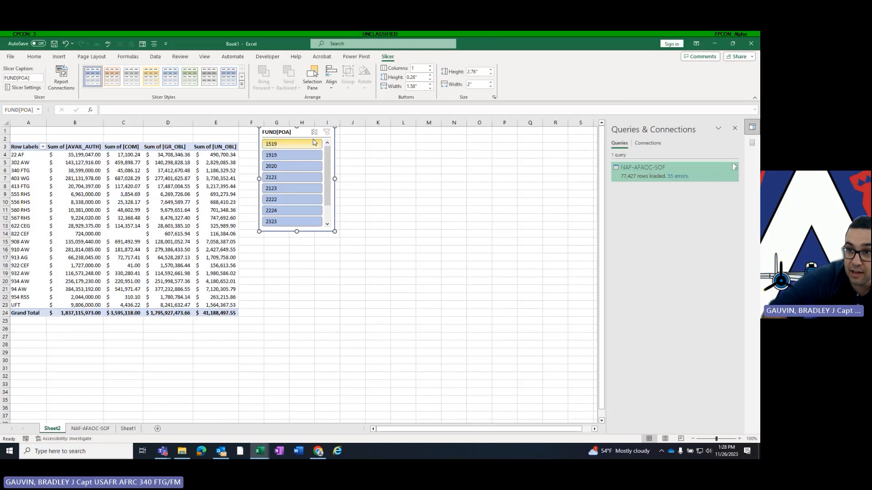
drag(299, 132, 301, 140)
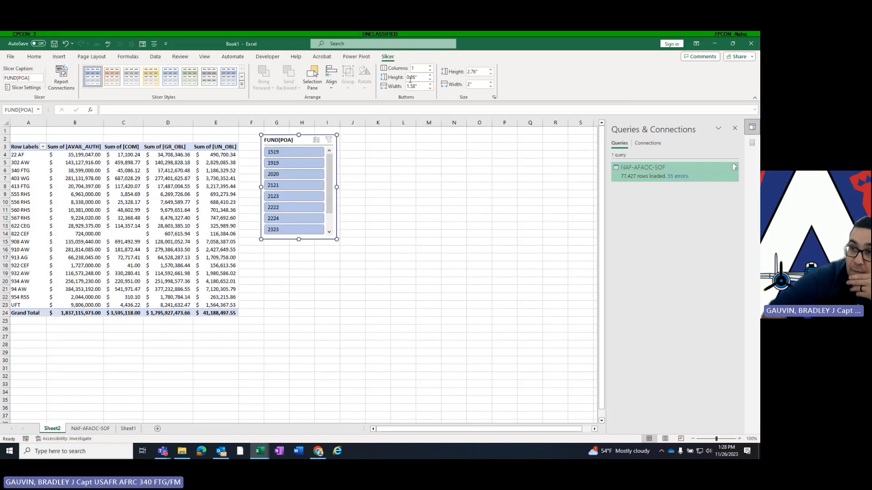
drag(336, 188, 366, 189)
click(431, 68)
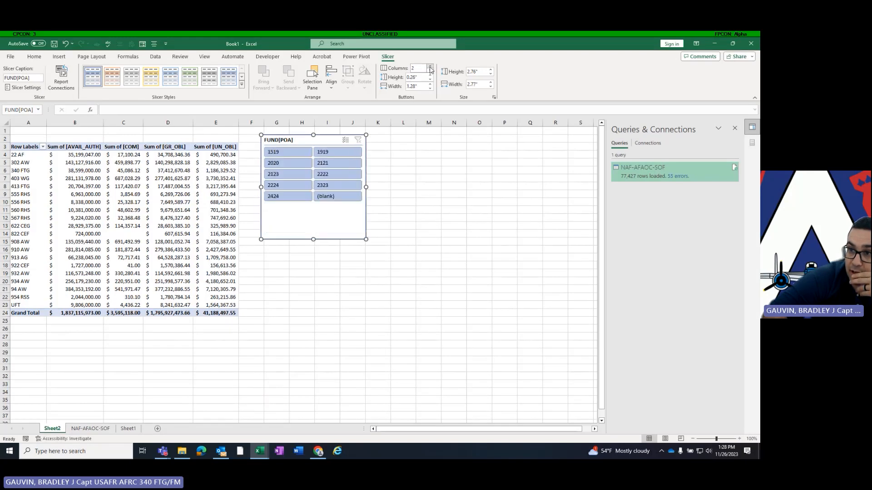
drag(313, 239, 320, 206)
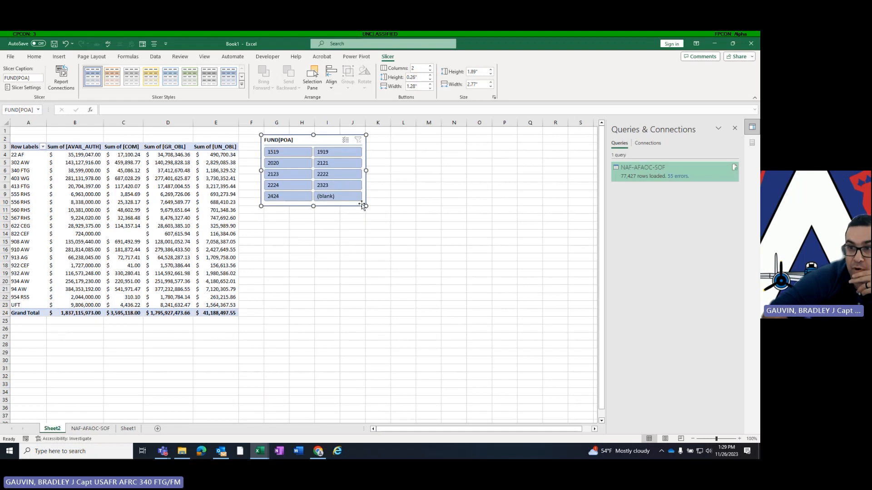
Filter the PivotTable by FUND[POA] 2424, switch the slicer to 2323, and extend its selection back through 2224 to 2121
click(288, 201)
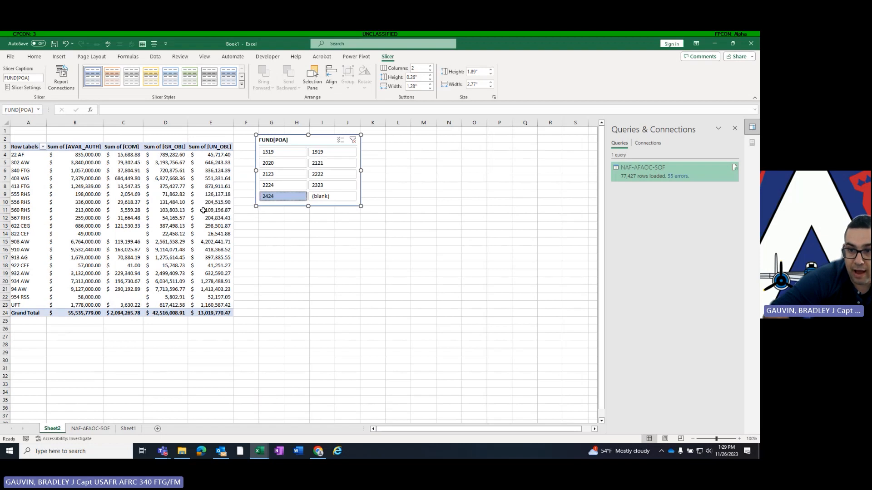
click(333, 186)
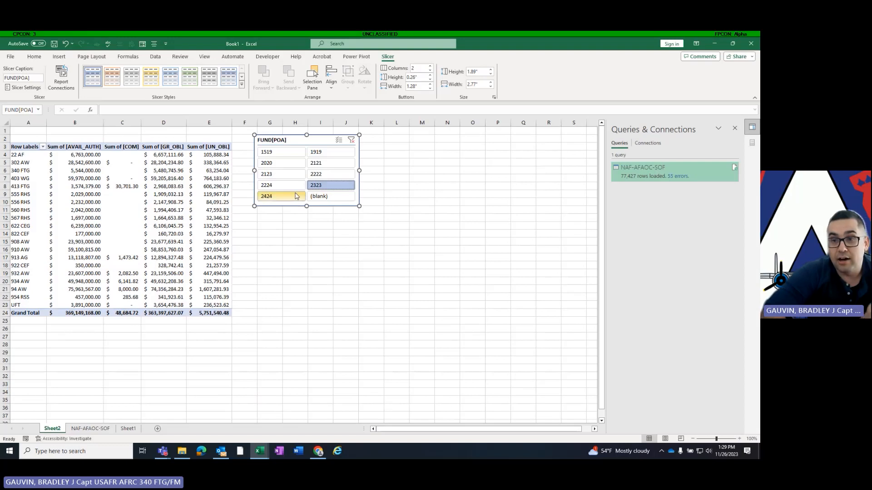
ctrl+click(281, 184)
shift+click(324, 166)
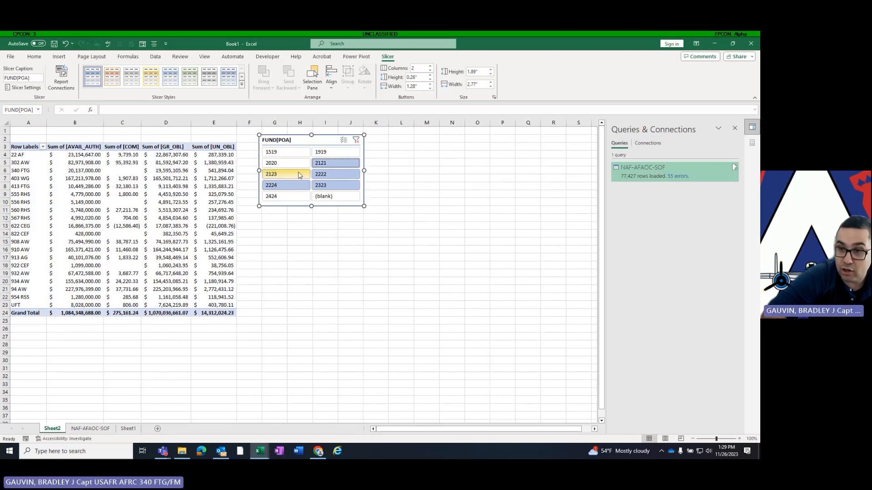
Deselect 2222, 2123, 2224 and 2323 in the FUND[POA] slicer, and filter the PivotTable by 2424 alone
ctrl+click(332, 174)
ctrl+click(297, 177)
ctrl+click(296, 184)
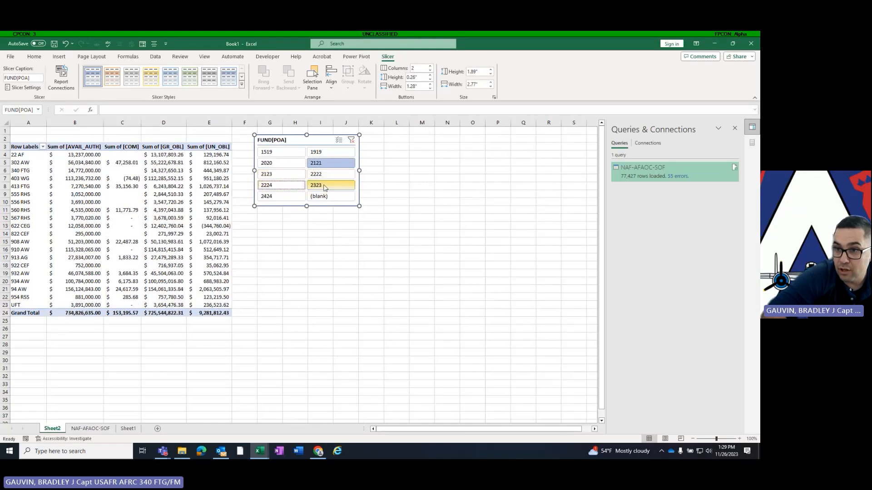
ctrl+click(325, 186)
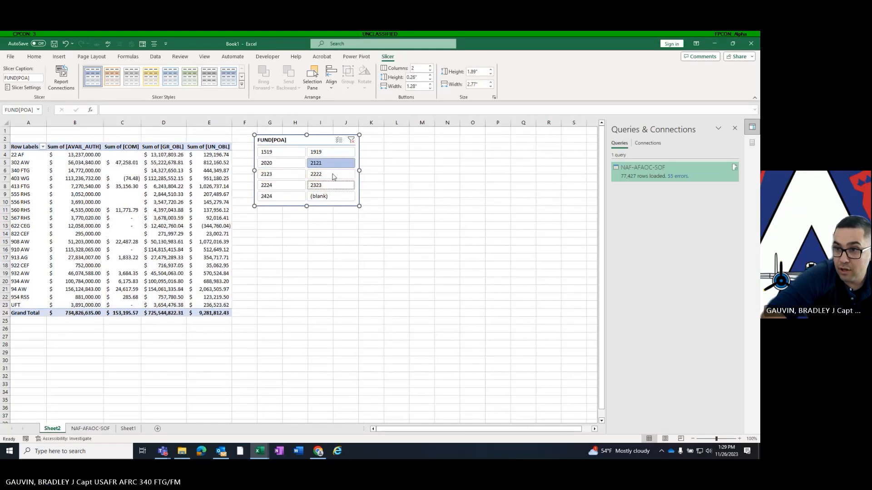
click(294, 197)
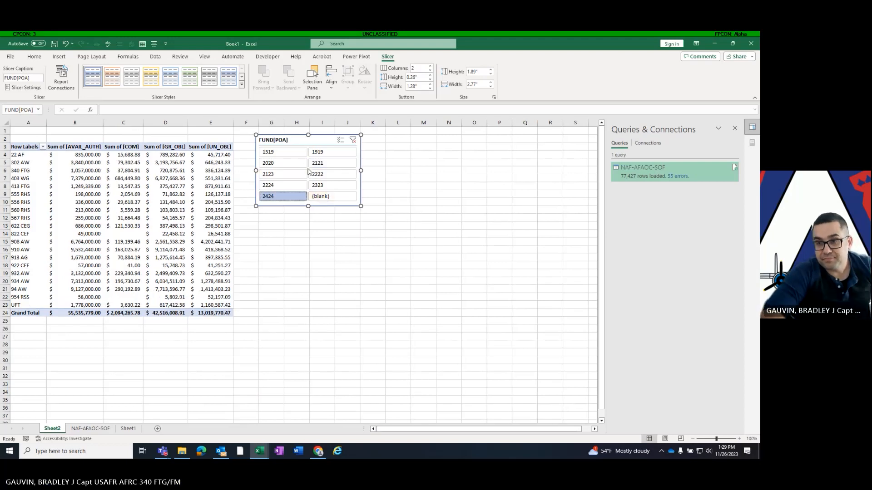
Set the FUND[POA] slicer's properties so that it doesn't move or size with cells
right_click(303, 140)
drag(416, 195, 402, 196)
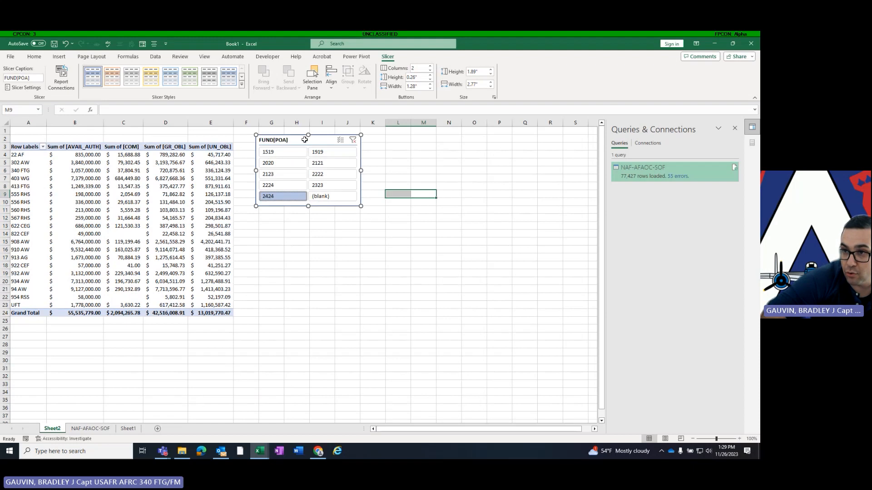
right_click(305, 140)
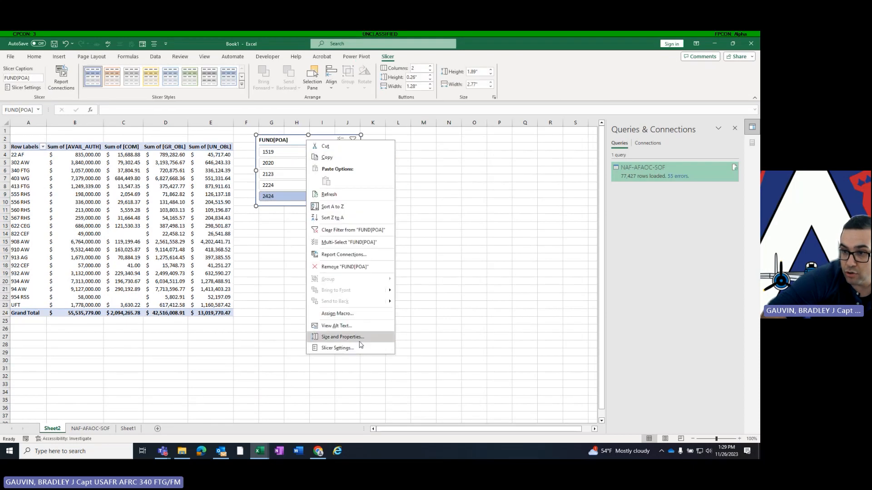
click(344, 340)
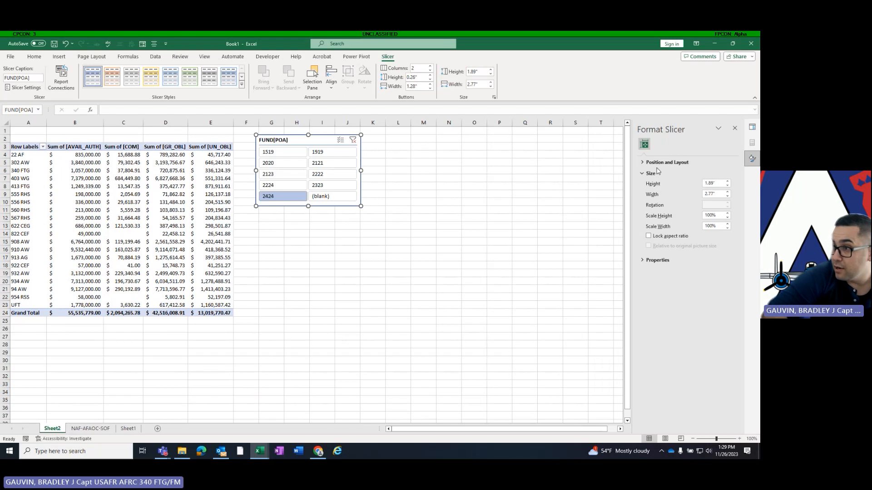
click(644, 165)
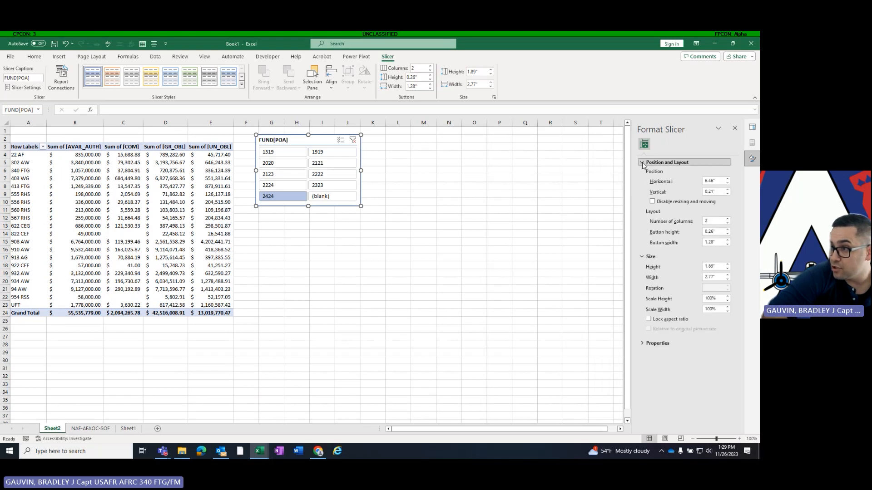
click(653, 343)
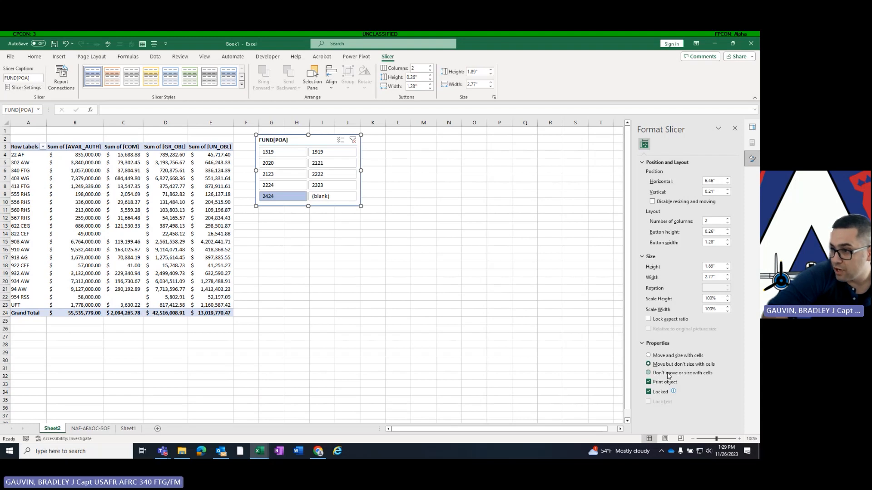
click(534, 306)
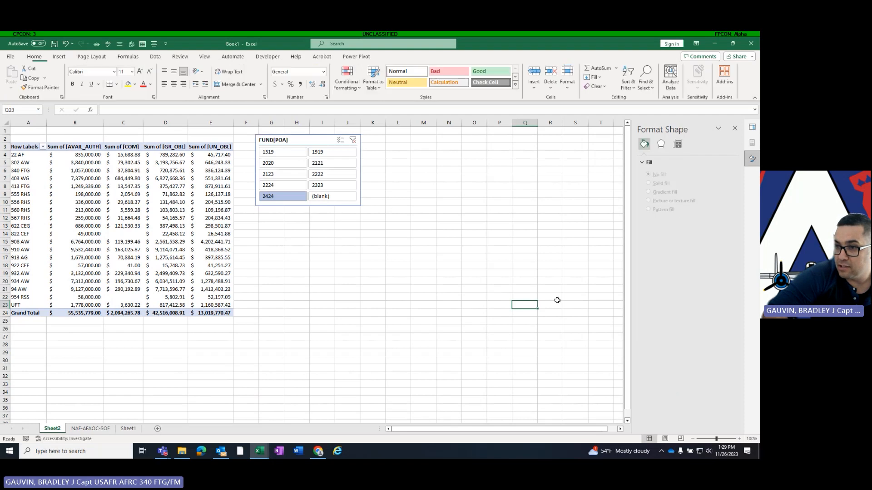
Widen columns D and H, and move the FUND[POA] slicer to about 6.73" horizontal and 0.19" vertical
drag(188, 123, 212, 123)
click(329, 141)
drag(329, 141, 323, 144)
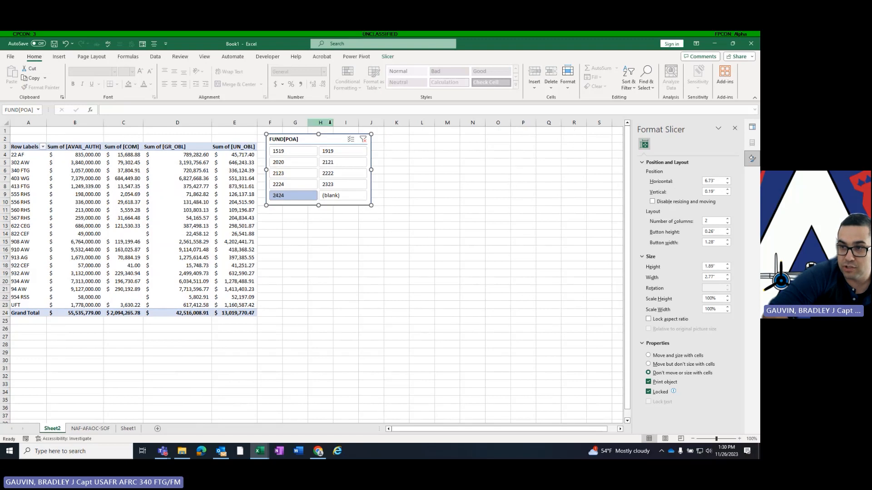
drag(334, 122, 345, 124)
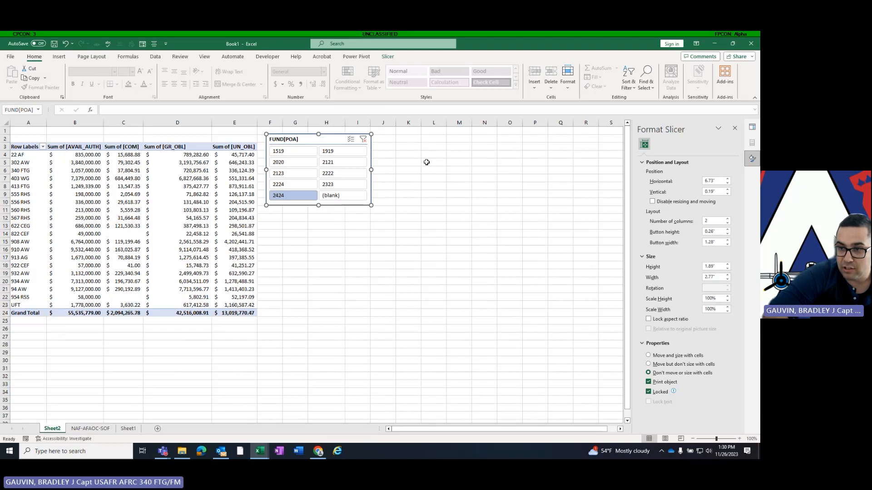
click(431, 179)
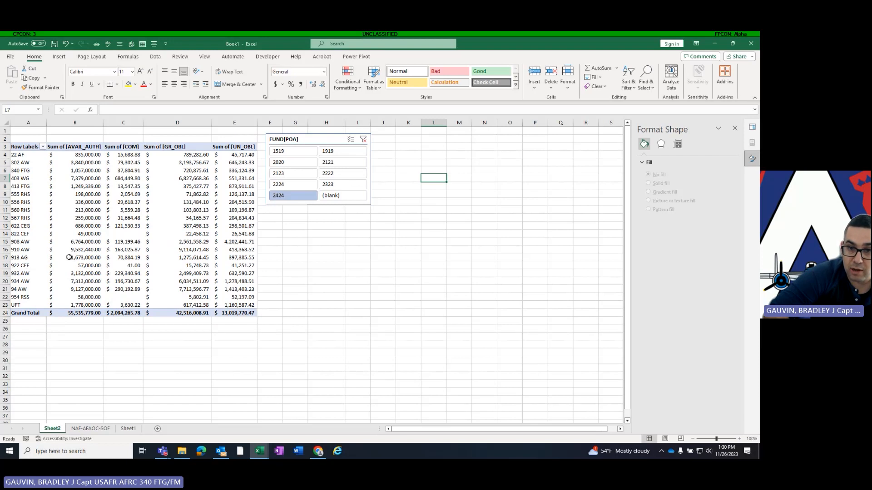
Create a copy of Sheet2 placed before the NAF-AFAOC-SOF sheet
click(92, 429)
click(54, 429)
right_click(55, 429)
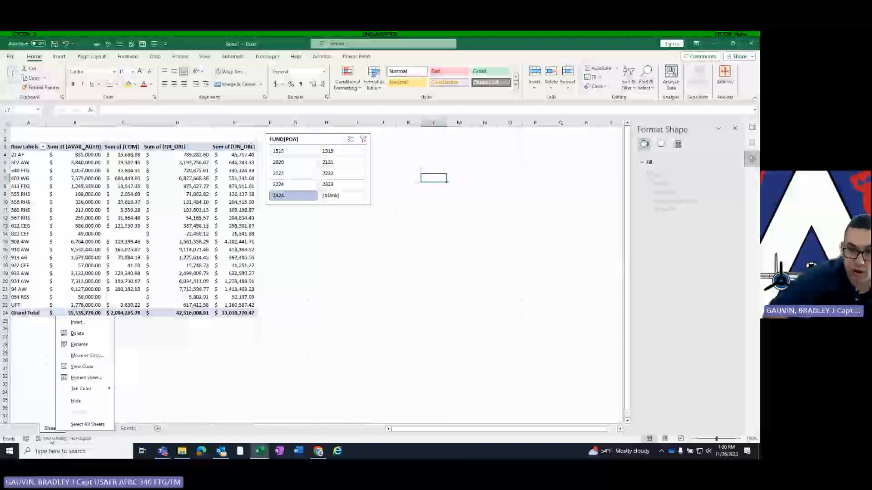
click(86, 356)
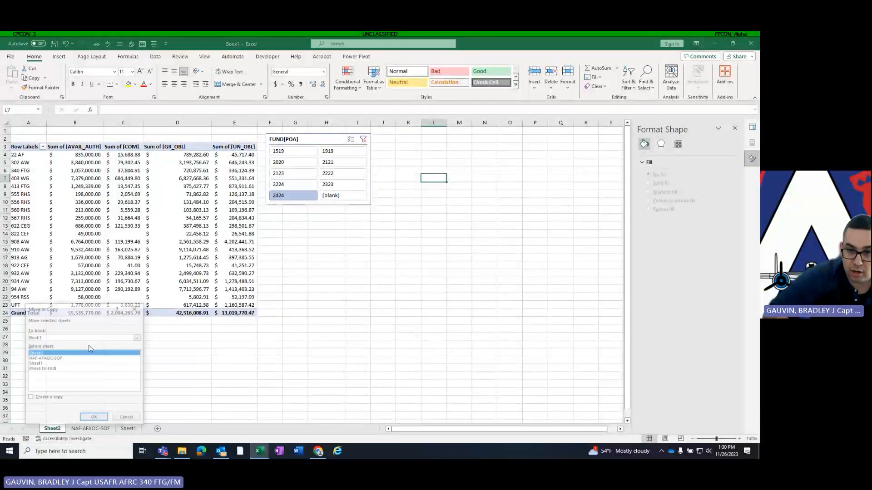
click(29, 398)
click(43, 369)
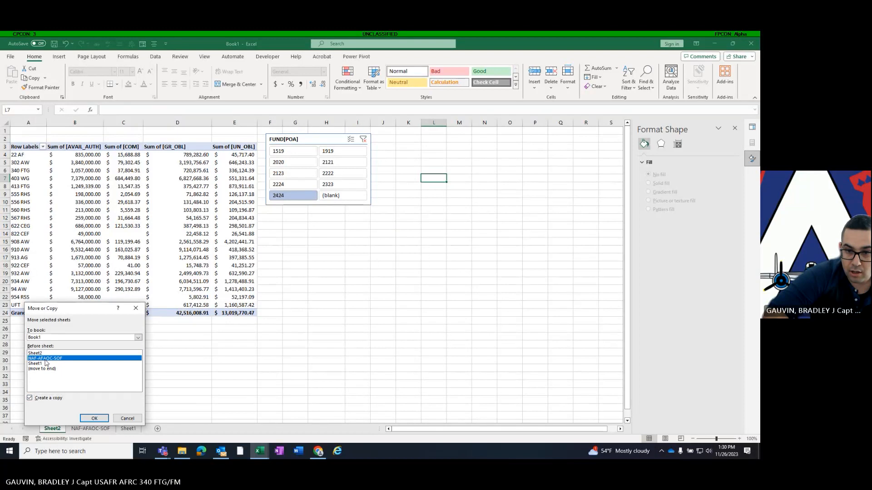
click(93, 418)
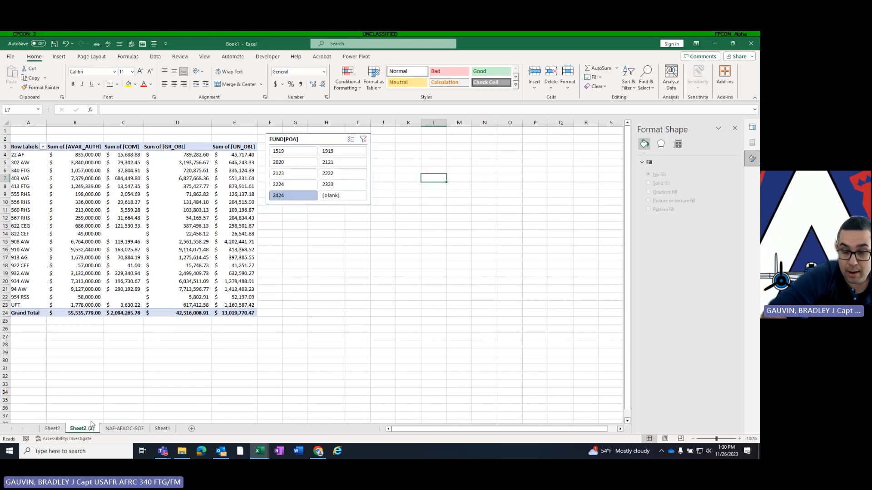
Filter the PivotTable on Sheet2 (2) by FUND[POA] 2323 and compare it with the one on Sheet2
click(357, 184)
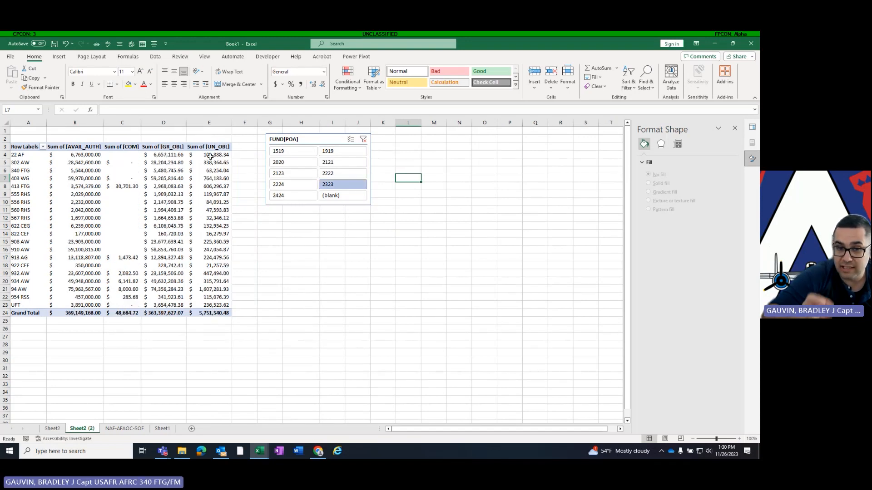
mouse_move(210, 156)
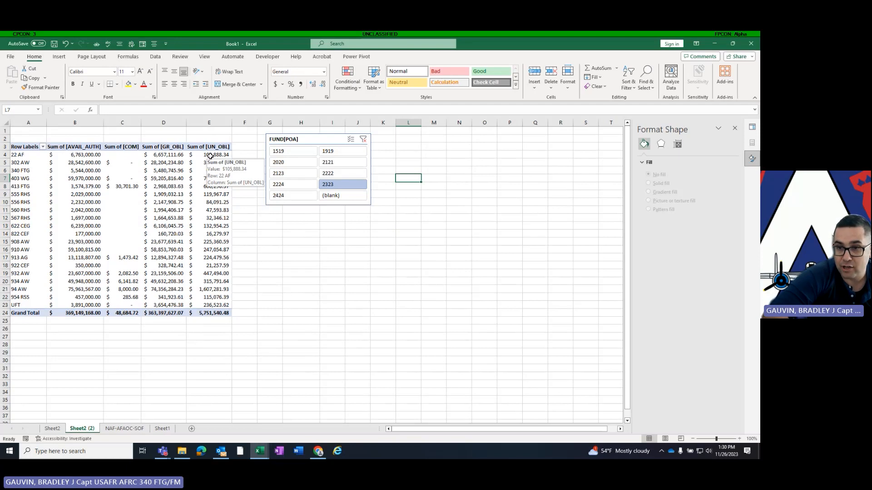
click(57, 430)
click(81, 429)
click(57, 430)
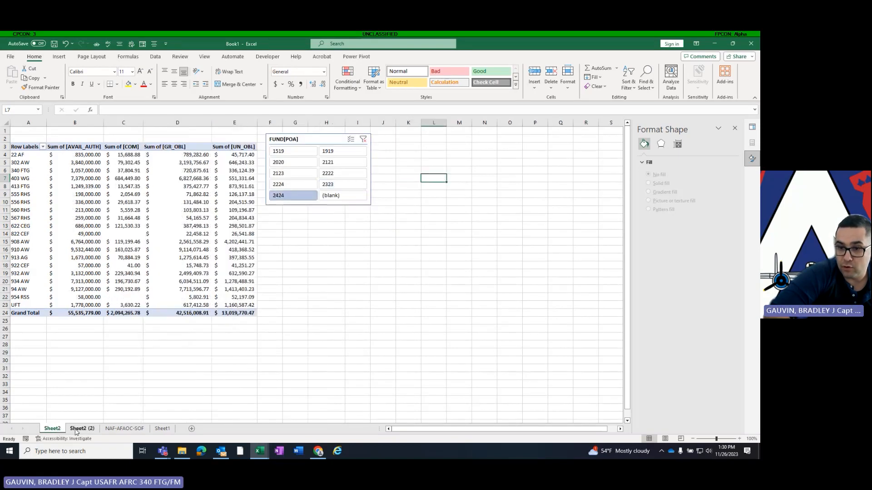
click(82, 430)
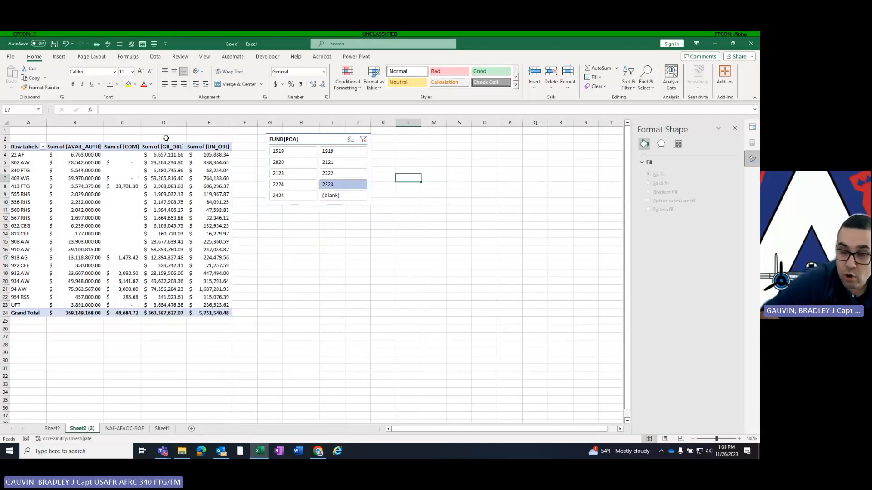
Look over the source data columns on the NAF-AFAOC-SOF sheet and return to Sheet2
click(135, 430)
drag(389, 429, 158, 433)
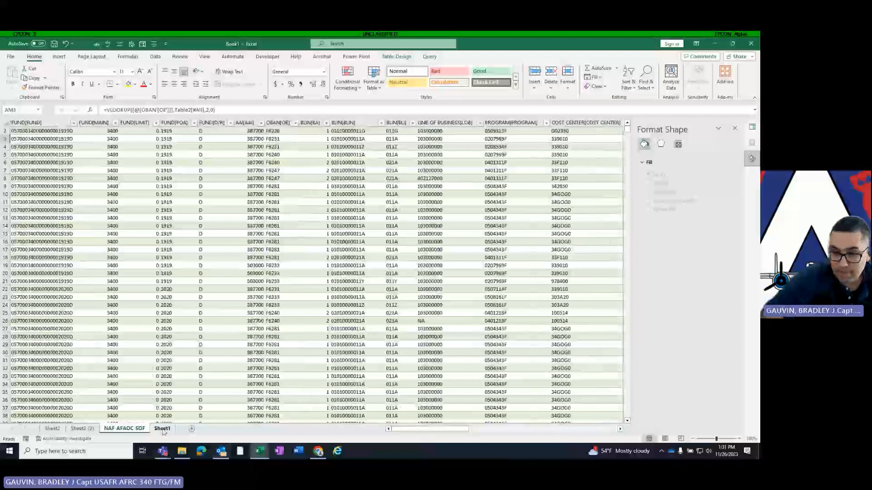
click(53, 429)
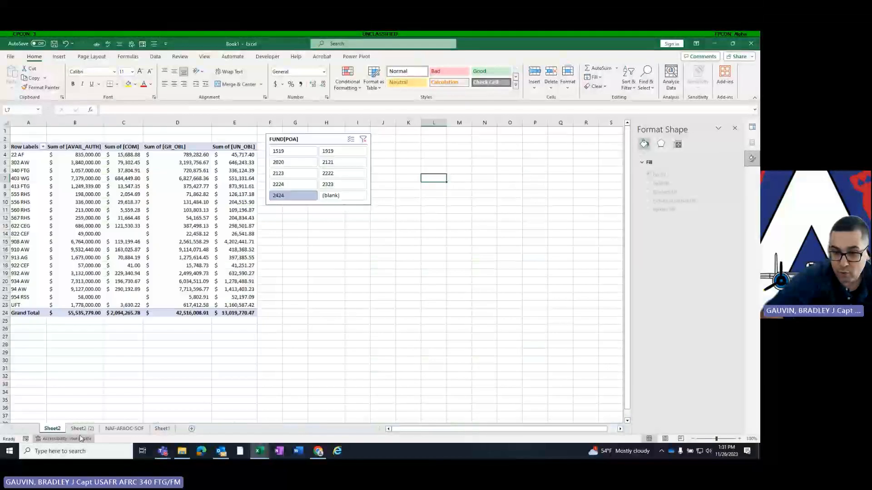
click(81, 438)
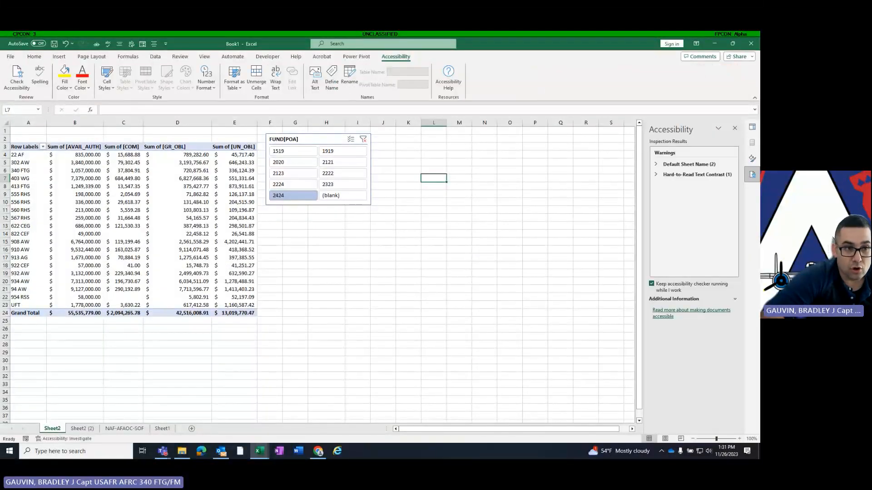
Switch to the 22 AF SOF DEAMS workbook, maximize its window and open the FY 24 Funding sheet
drag(0, 109, 513, 63)
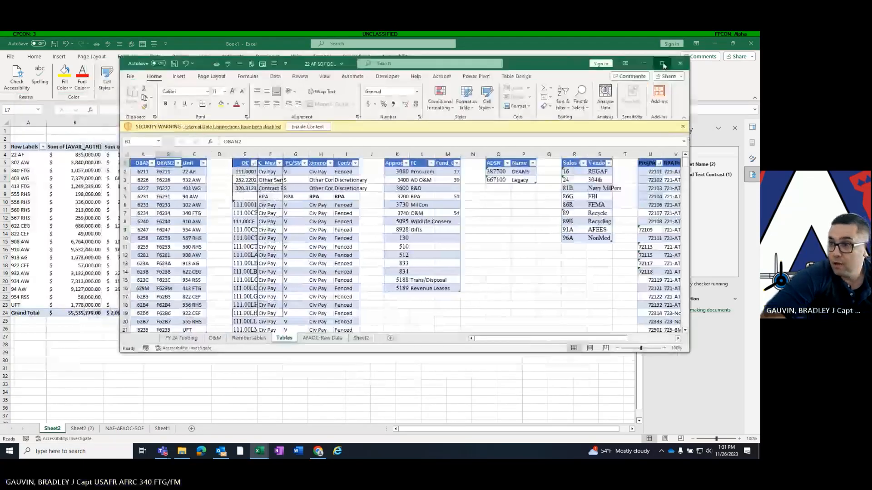
click(661, 62)
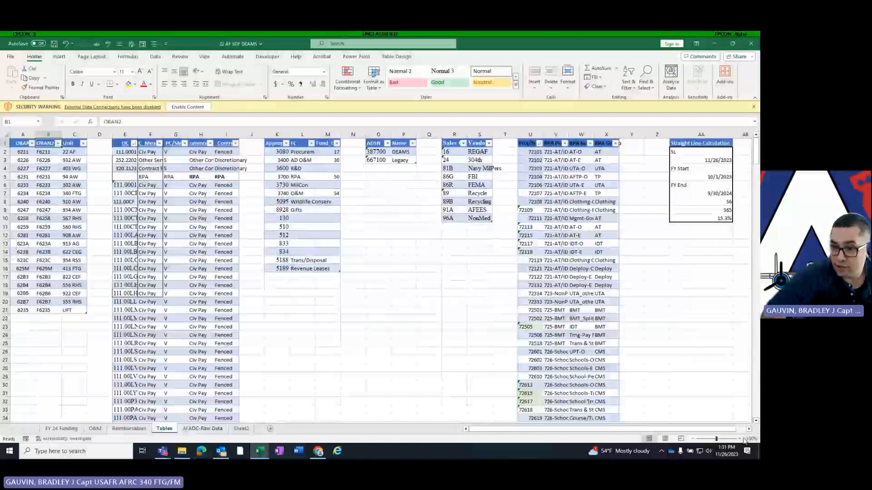
click(61, 428)
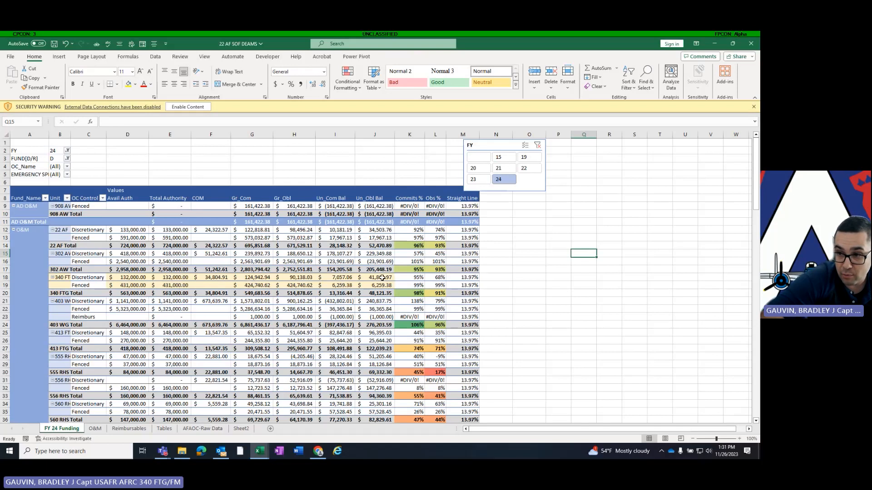
Examine the FY 24 Funding PivotTable's filters, unit subtotals, and commitment and obligation percentages across the funds
scroll(385, 278, down, 1)
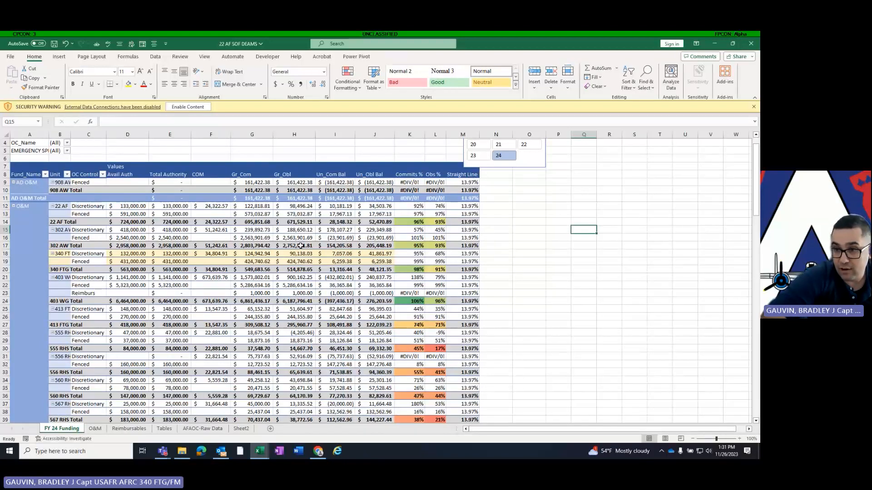
scroll(45, 208, up, 1)
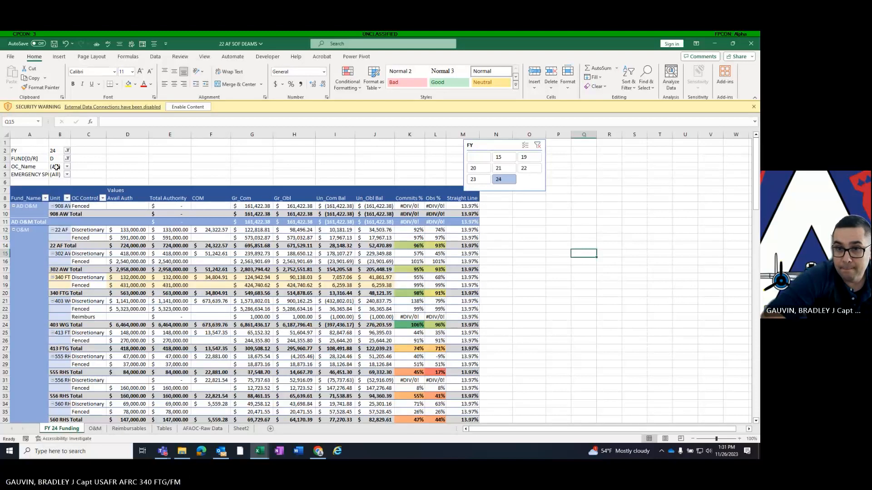
scroll(189, 222, down, 1)
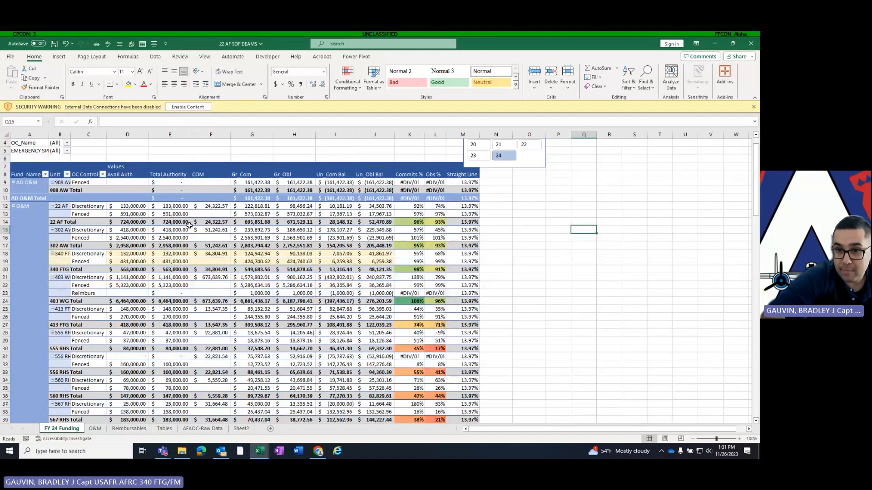
scroll(188, 225, down, 7)
scroll(144, 208, down, 8)
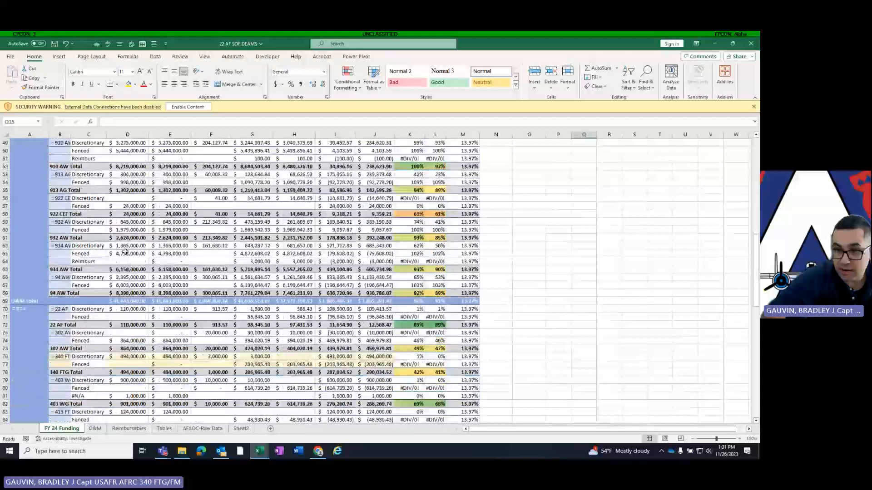
scroll(415, 270, down, 2)
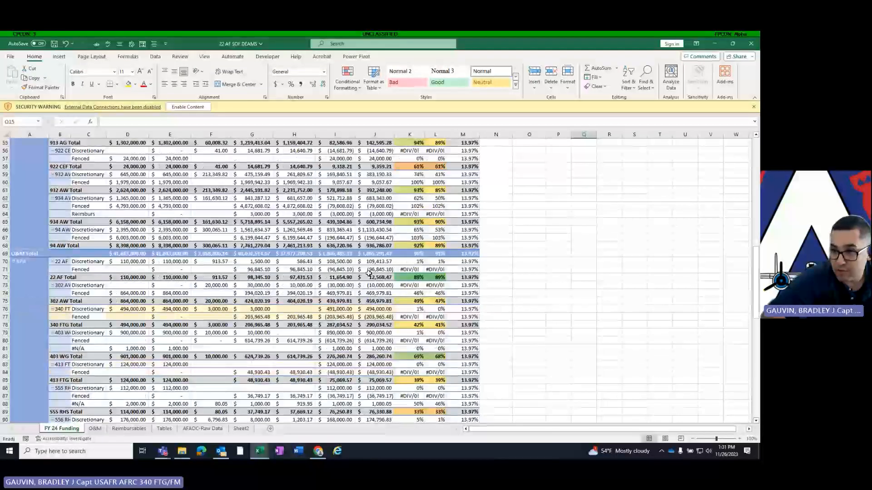
scroll(369, 272, up, 9)
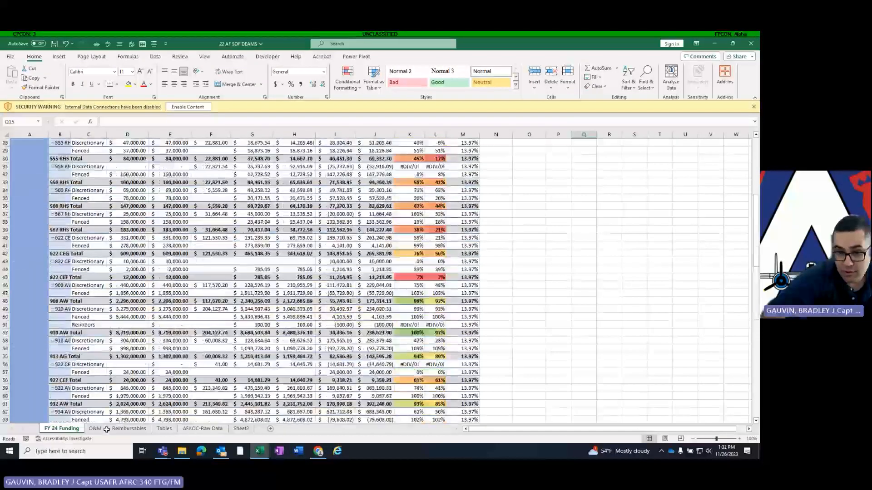
Open the O&M sheet and examine its PivotTable of each unit's funding broken down by OC_Name
click(96, 429)
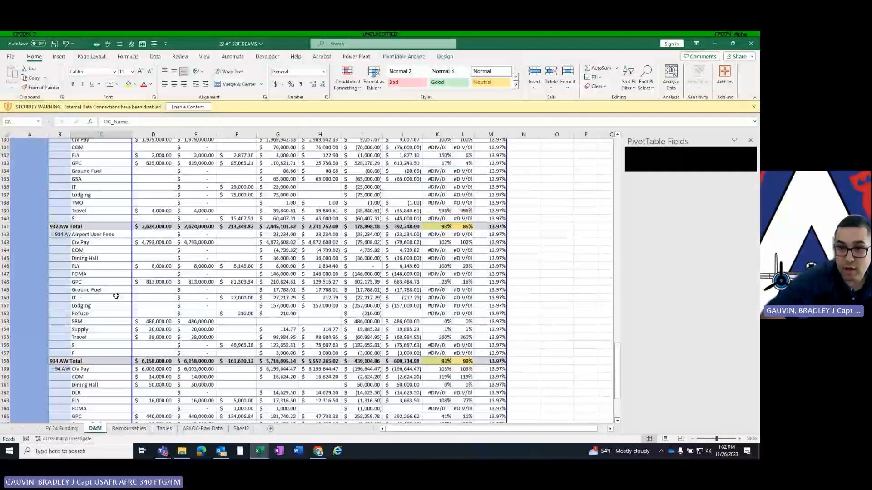
scroll(97, 274, up, 18)
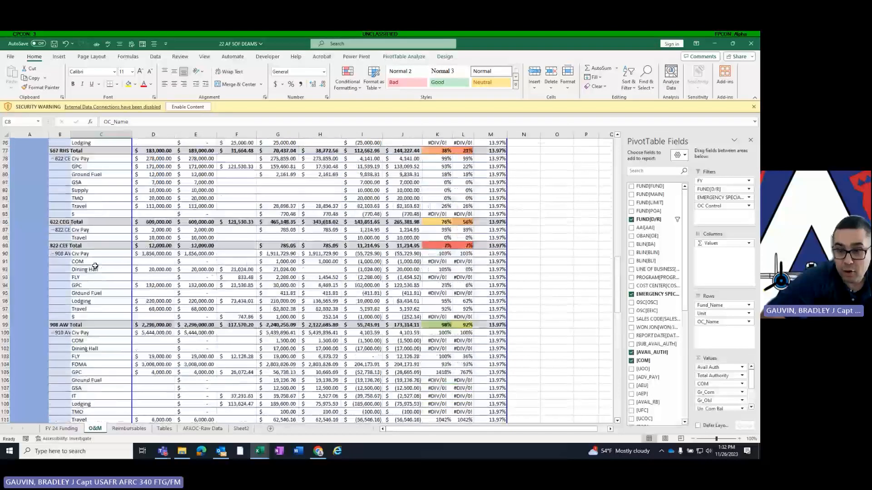
scroll(100, 258, up, 9)
scroll(98, 253, up, 6)
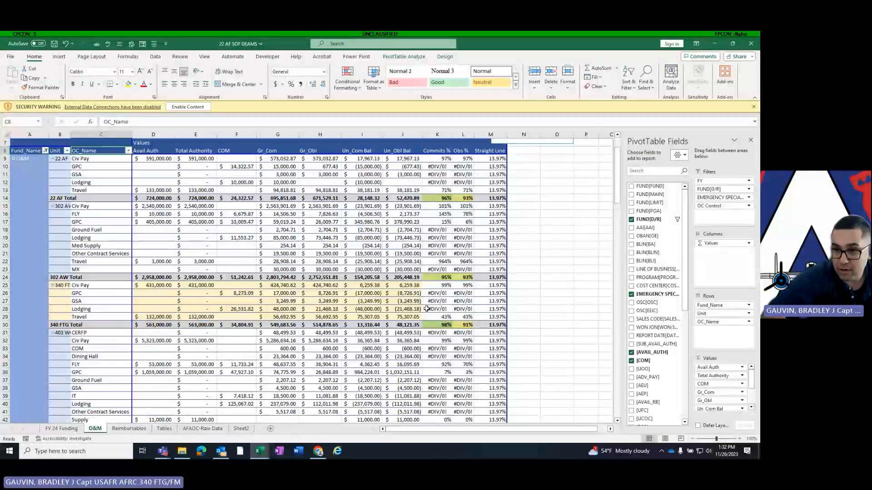
Review the O&M PivotTable from its filters and FY slicer through the successive unit totals, comparing authority, commitments, obligations and percentages
scroll(190, 262, up, 2)
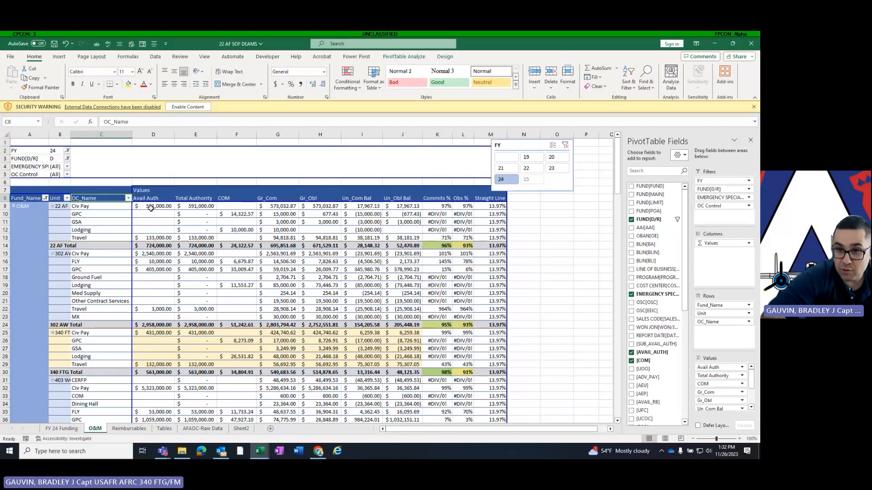
scroll(143, 401, down, 4)
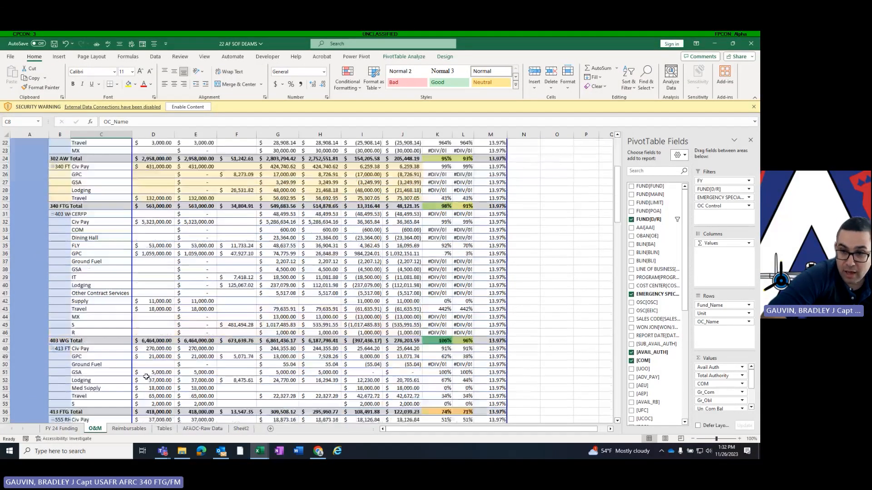
scroll(151, 356, down, 8)
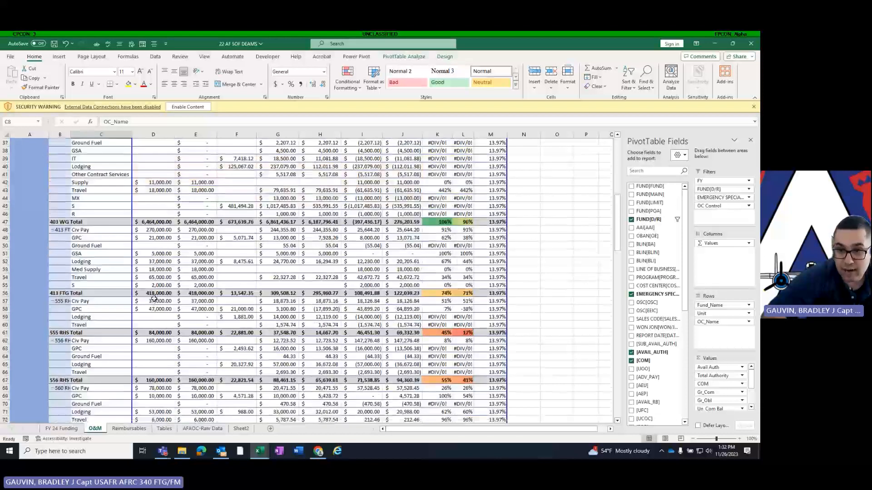
scroll(150, 281, down, 3)
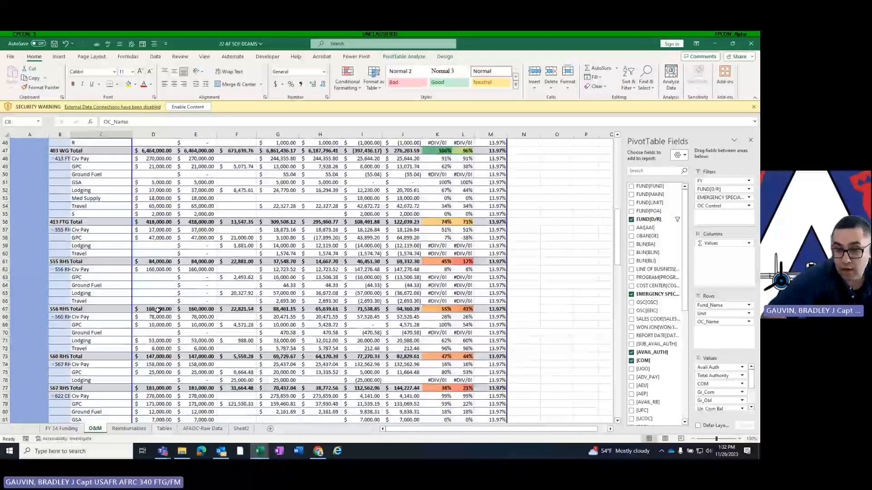
scroll(157, 309, down, 5)
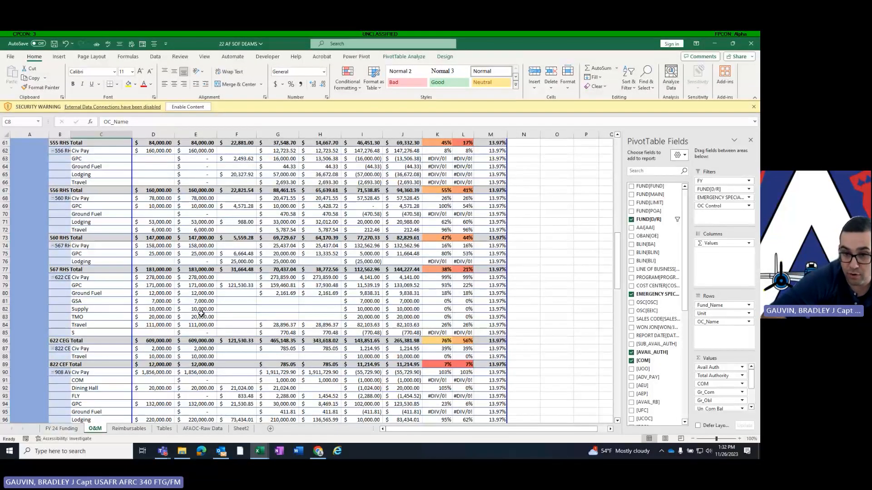
scroll(201, 313, down, 7)
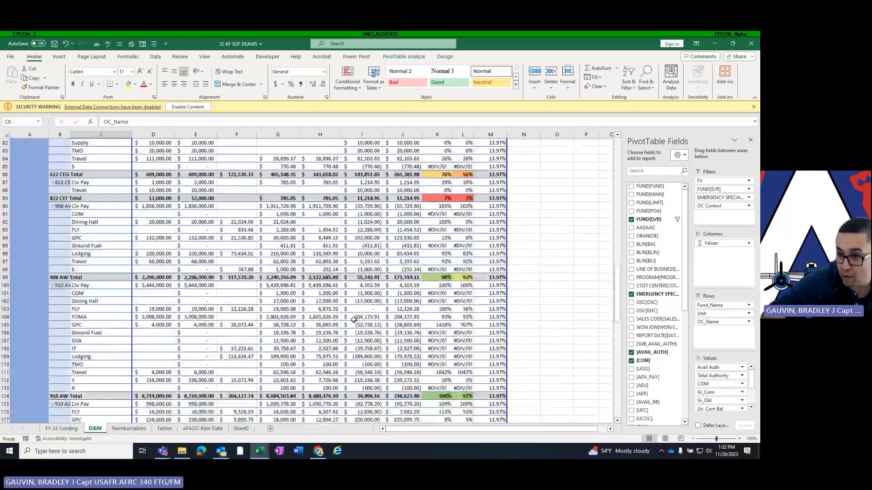
scroll(123, 345, down, 2)
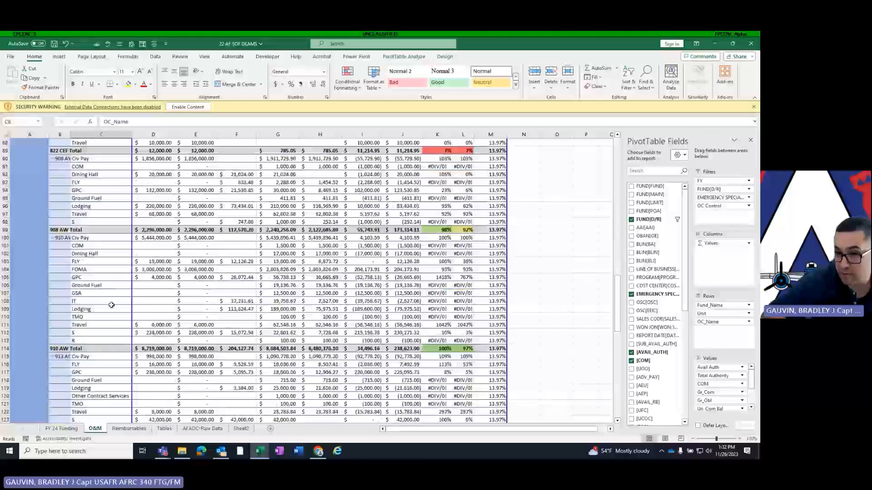
scroll(190, 363, down, 3)
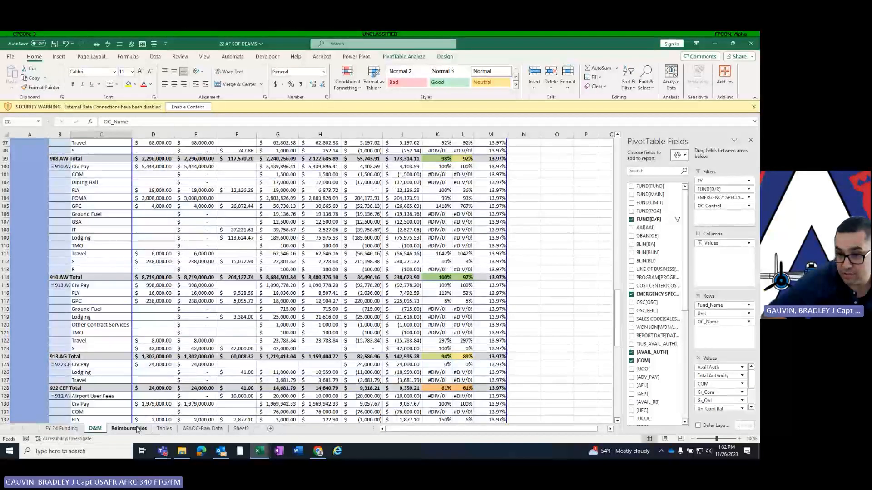
Open the Reimbursables sheet and examine its Billable_Amount, RB_Balance and D-O Bal columns through to the grand total
click(129, 428)
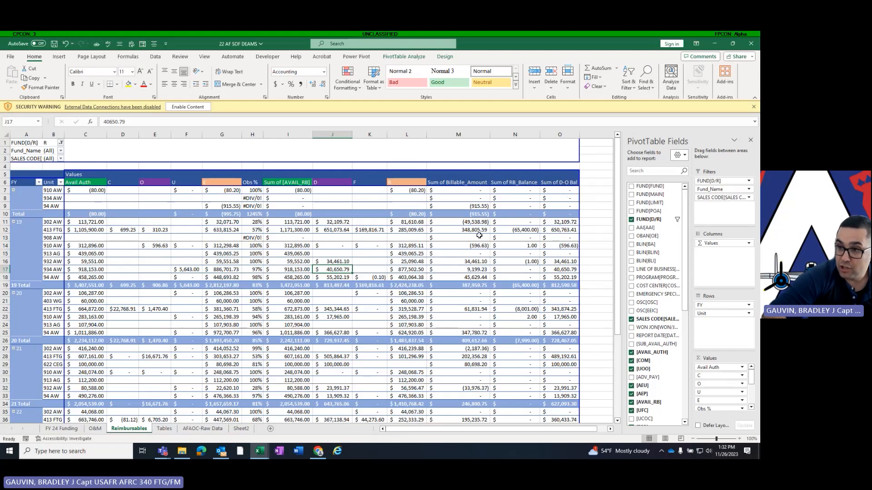
click(457, 183)
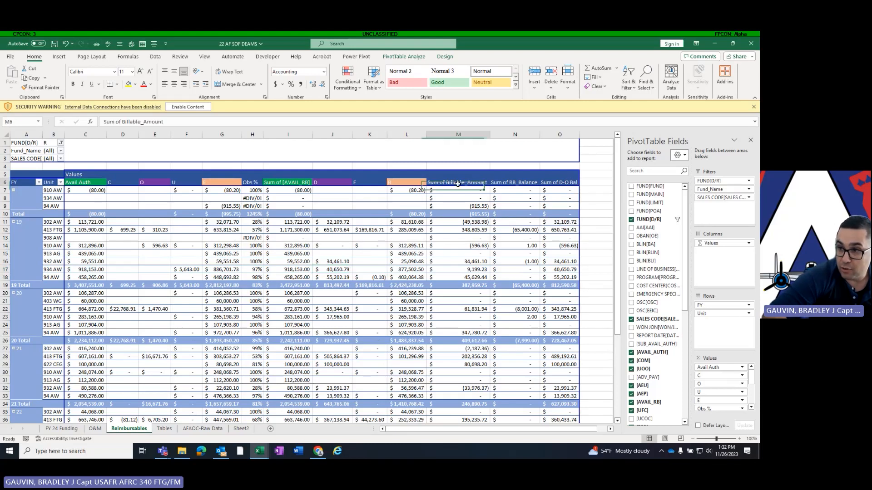
click(504, 184)
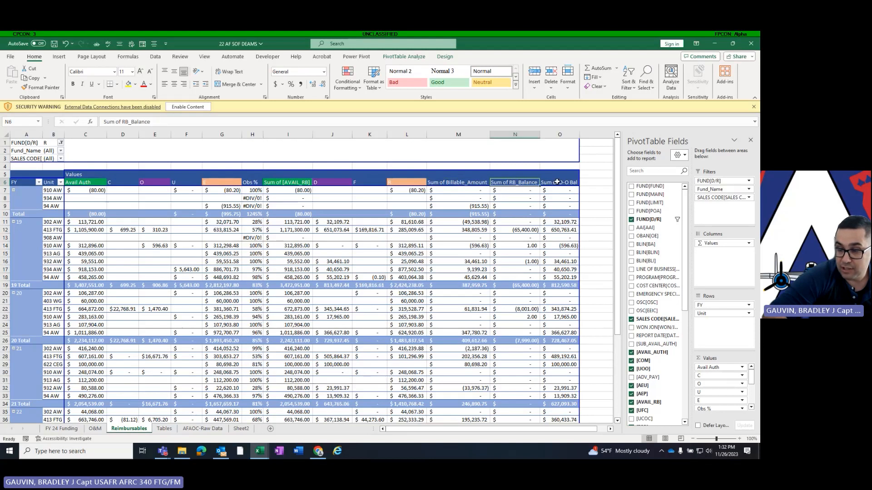
click(557, 182)
scroll(573, 313, down, 9)
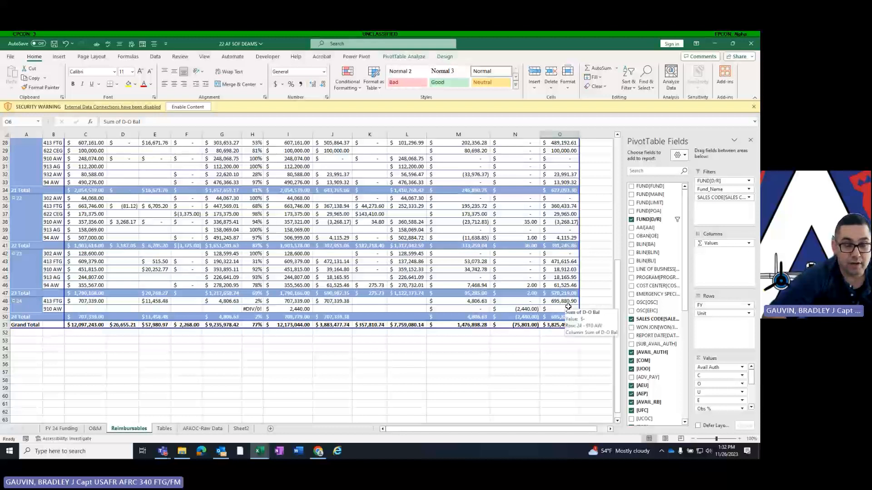
Look over the lookup tables and Straight Line Calculation on the Tables sheet, and open the AFAOC-Raw Data sheet
click(164, 428)
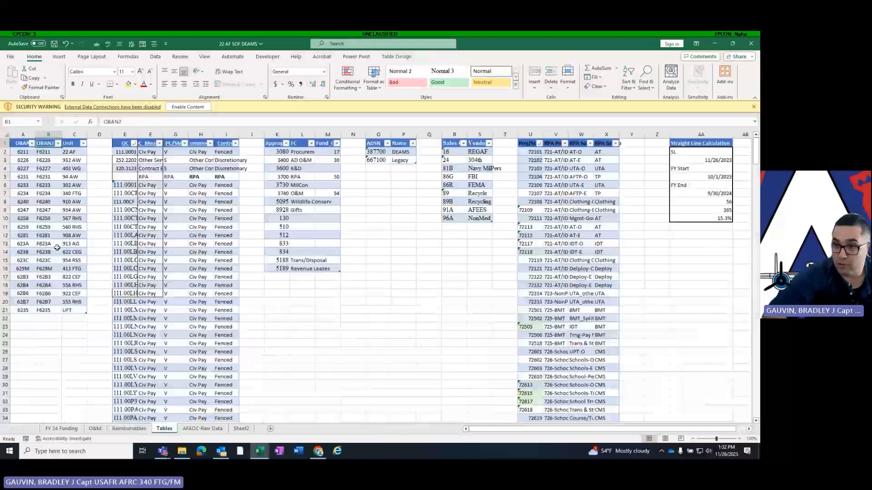
scroll(56, 247, right, 2)
scroll(56, 247, right, 3)
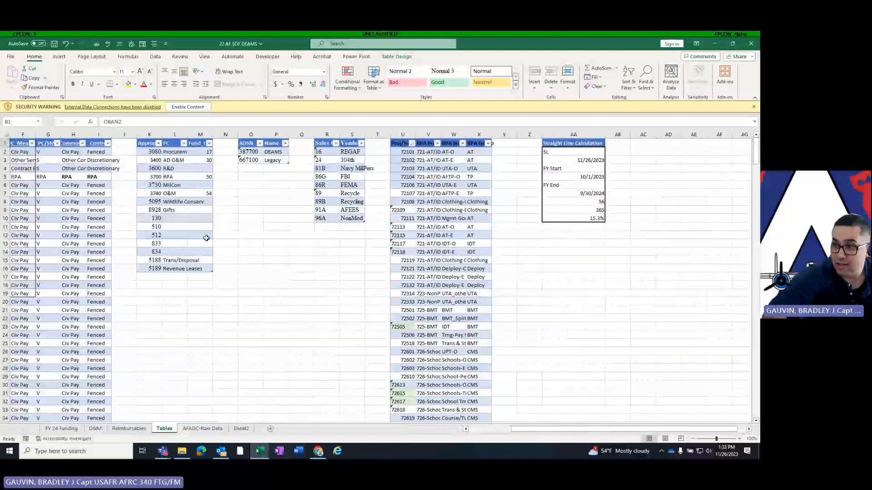
scroll(209, 238, left, 5)
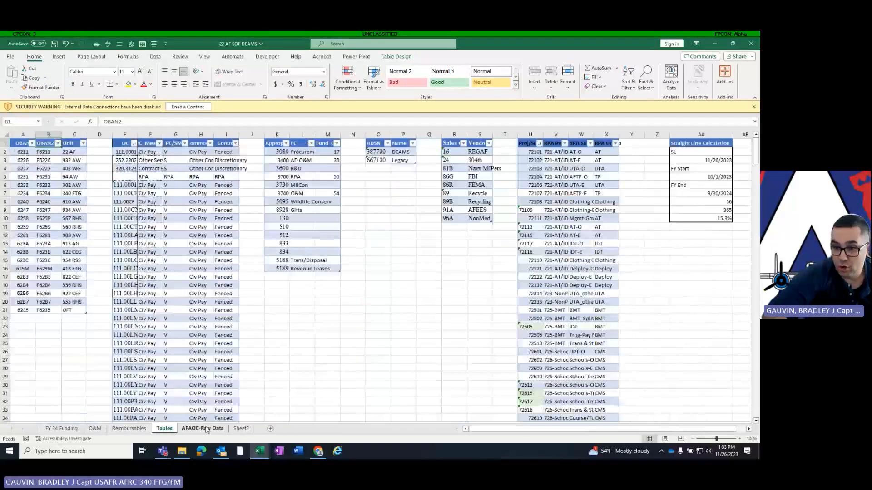
click(213, 428)
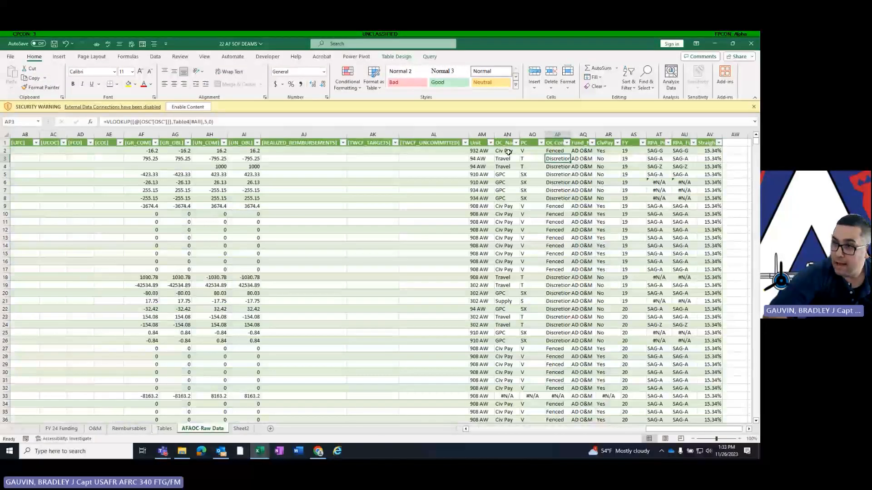